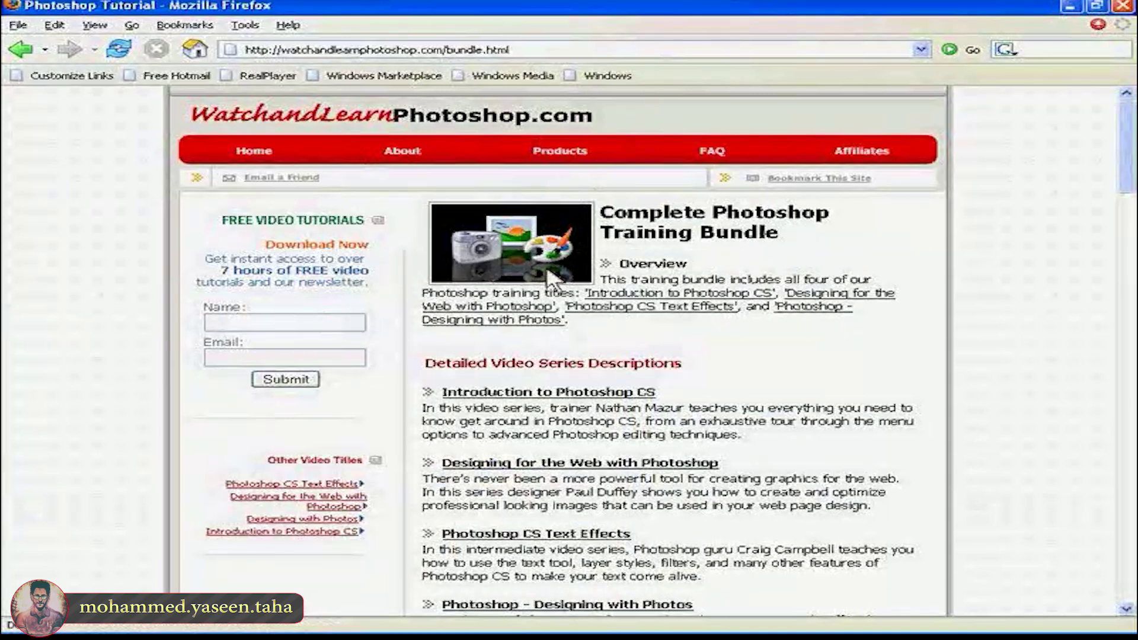
Switch to Photoshop and give the COMPANY text layer a white (ffffff) outside stroke of 3 px.
key("alt+Tab")
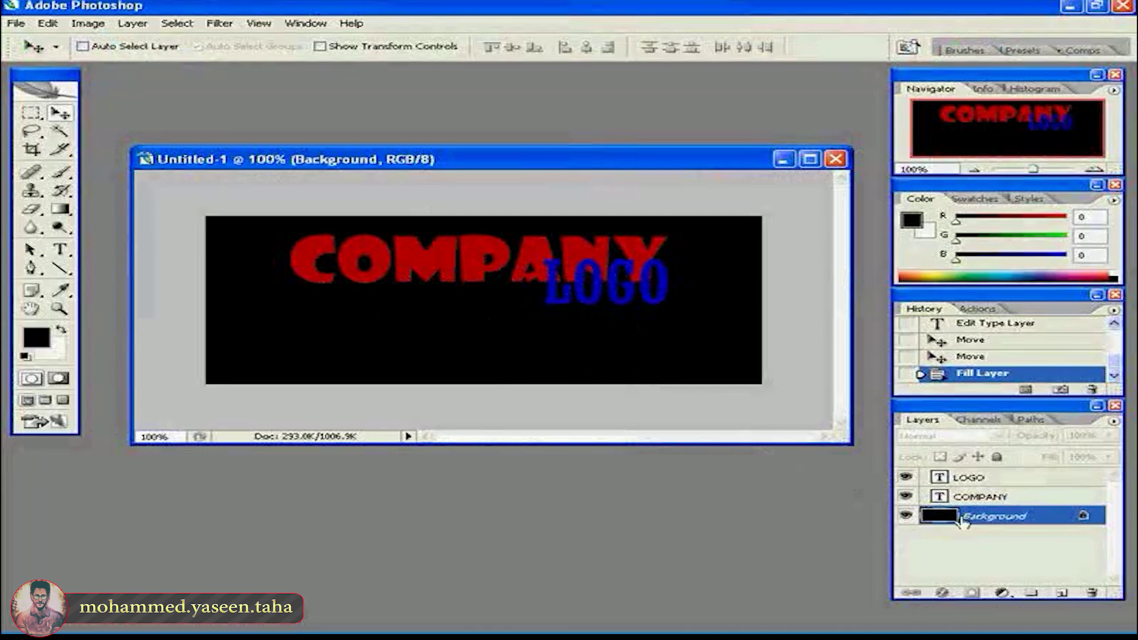
left_click(1057, 500)
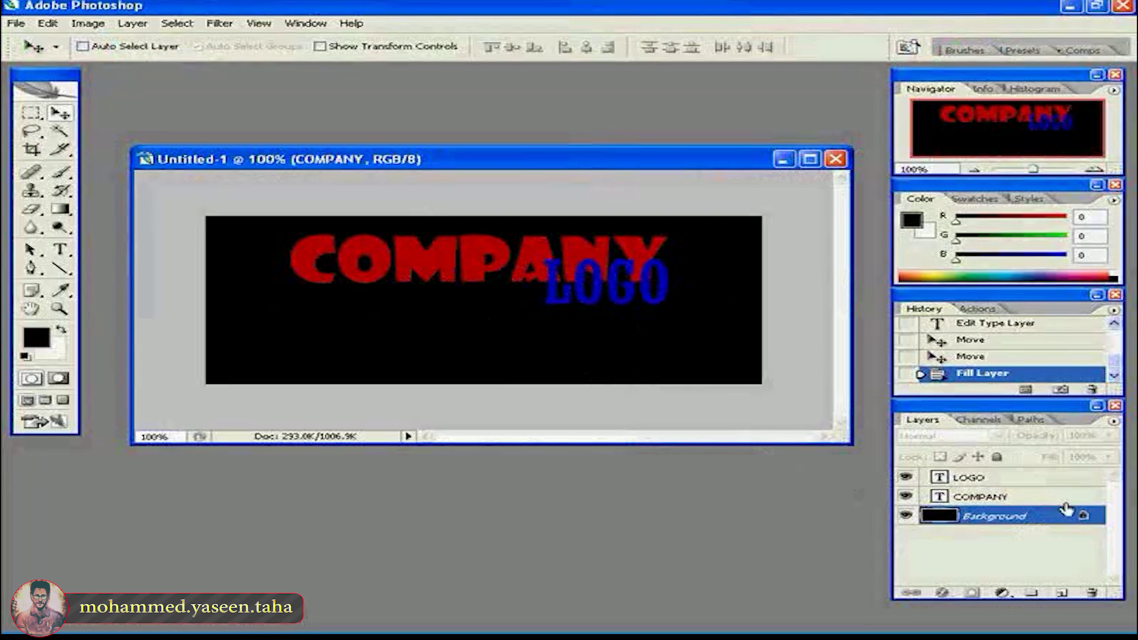
double_click(1074, 504)
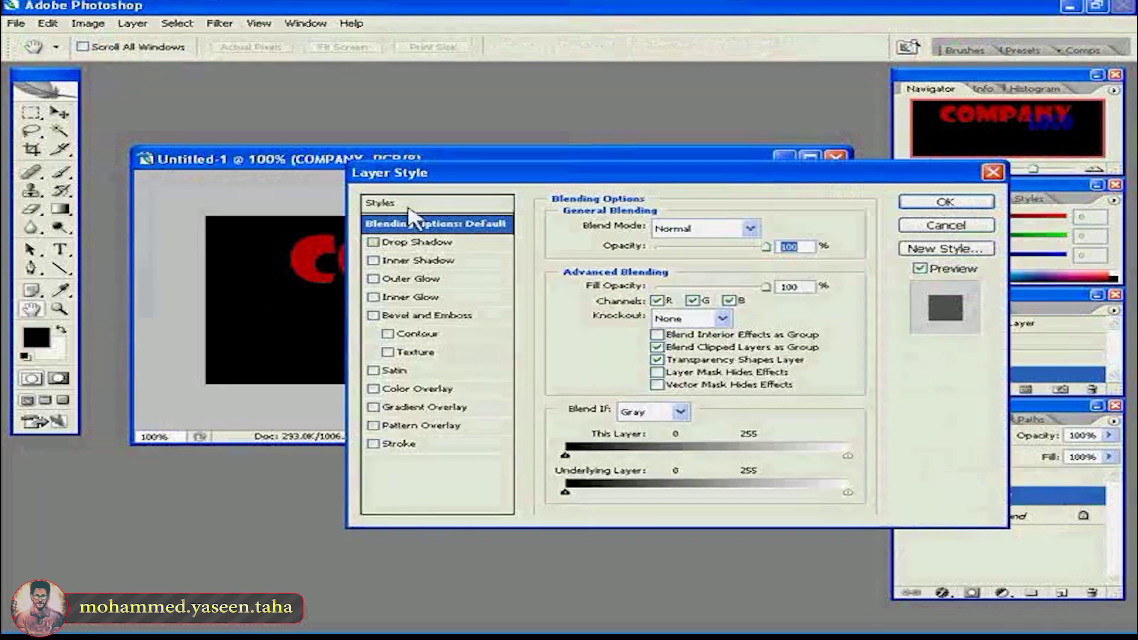
left_click(401, 446)
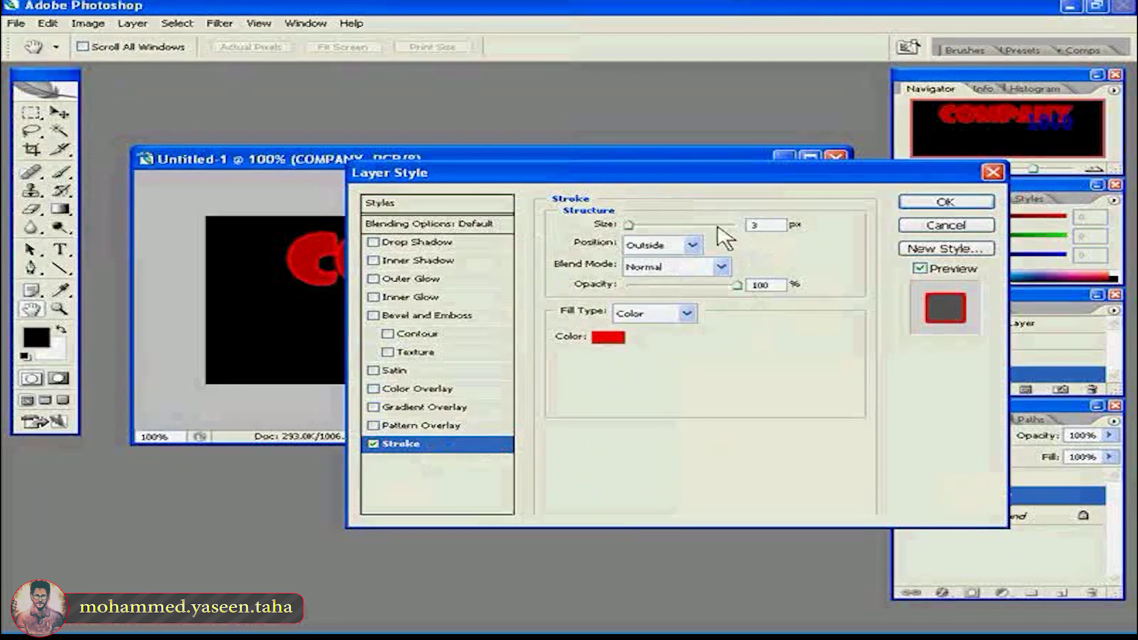
left_click(608, 337)
left_click_drag(600, 328, 588, 318)
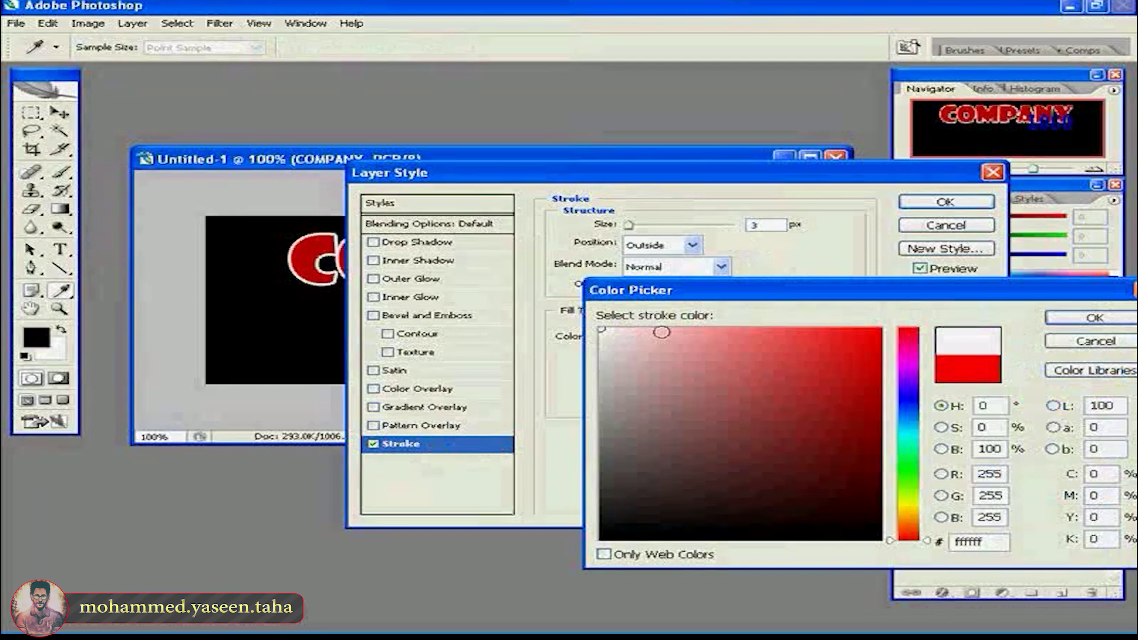
left_click(1094, 319)
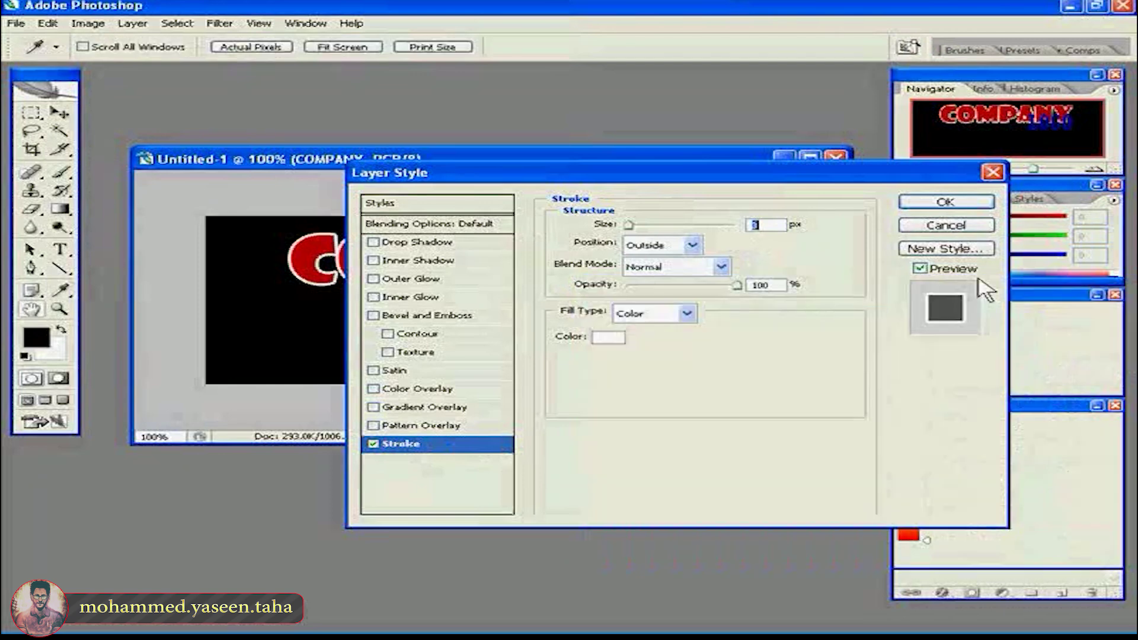
left_click(923, 202)
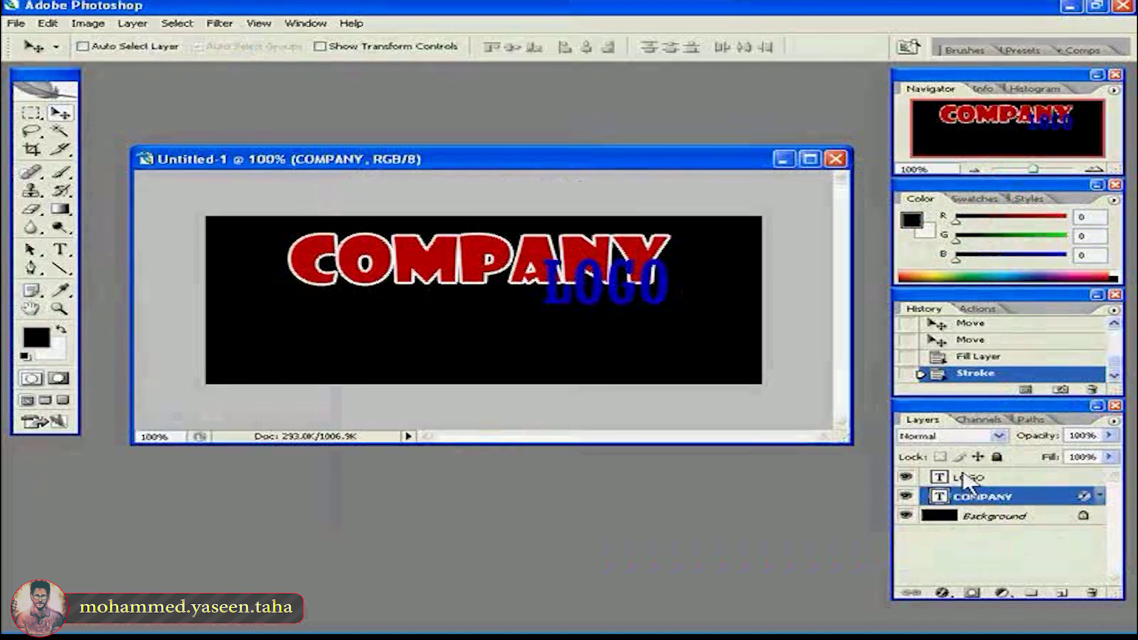
Copy the COMPANY layer's style onto the LOGO layer and shift the LOGO text slightly down and to the right.
right_click(1038, 500)
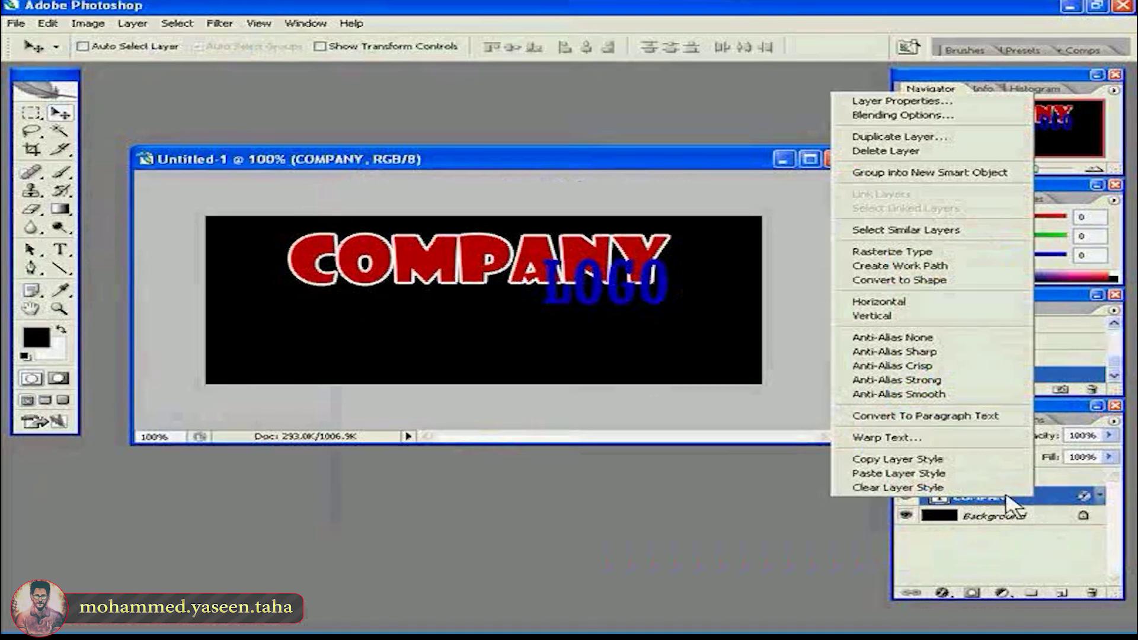
left_click(906, 461)
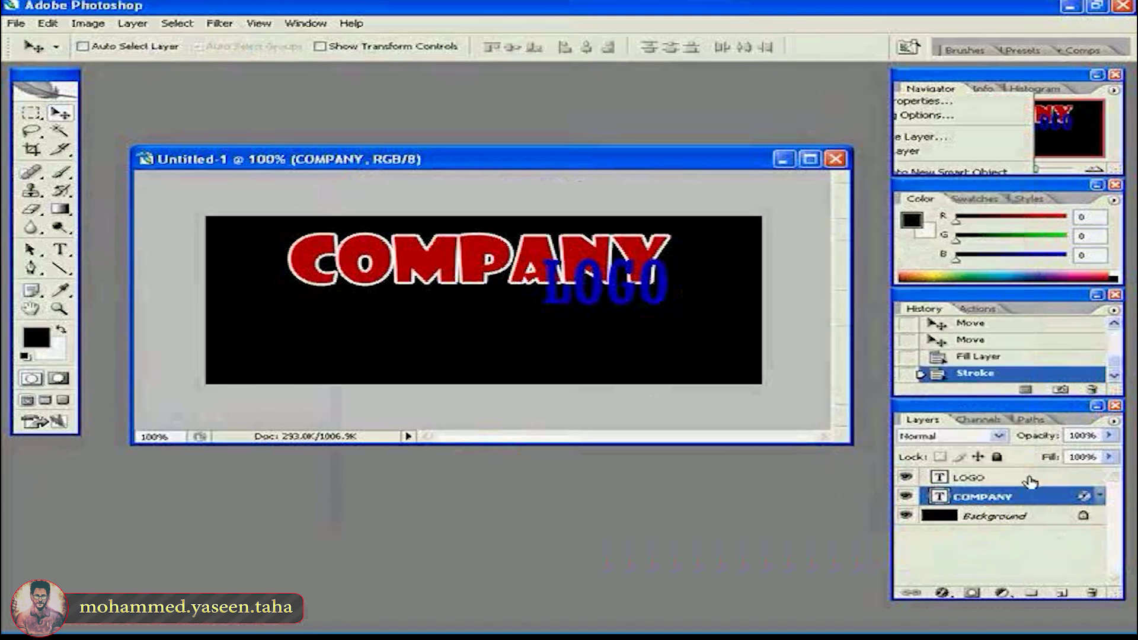
right_click(1031, 481)
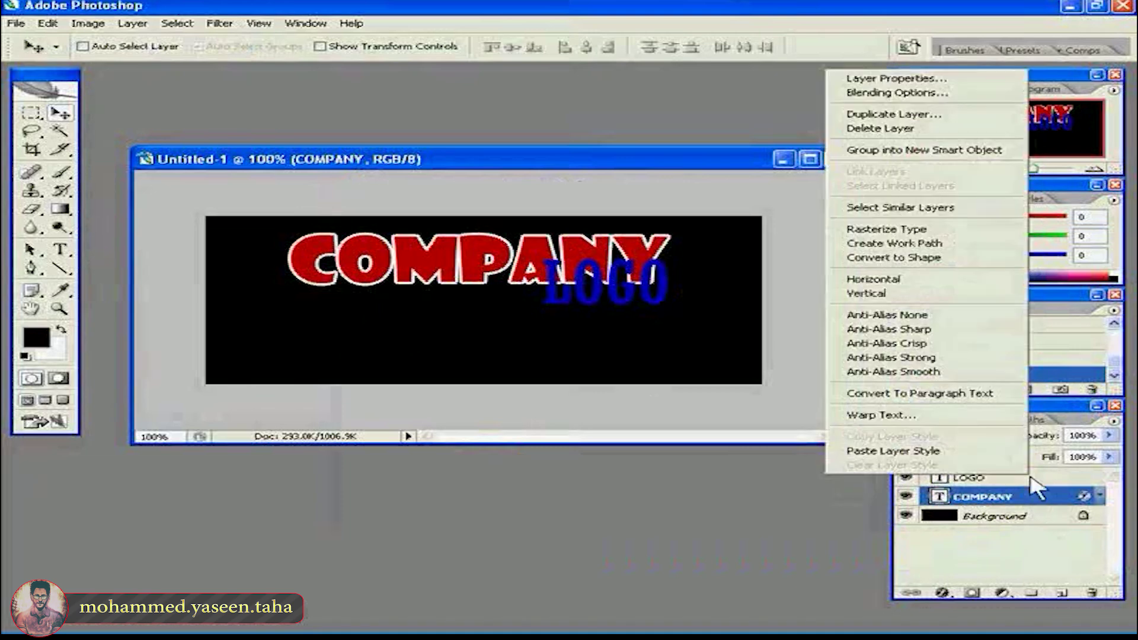
left_click(941, 452)
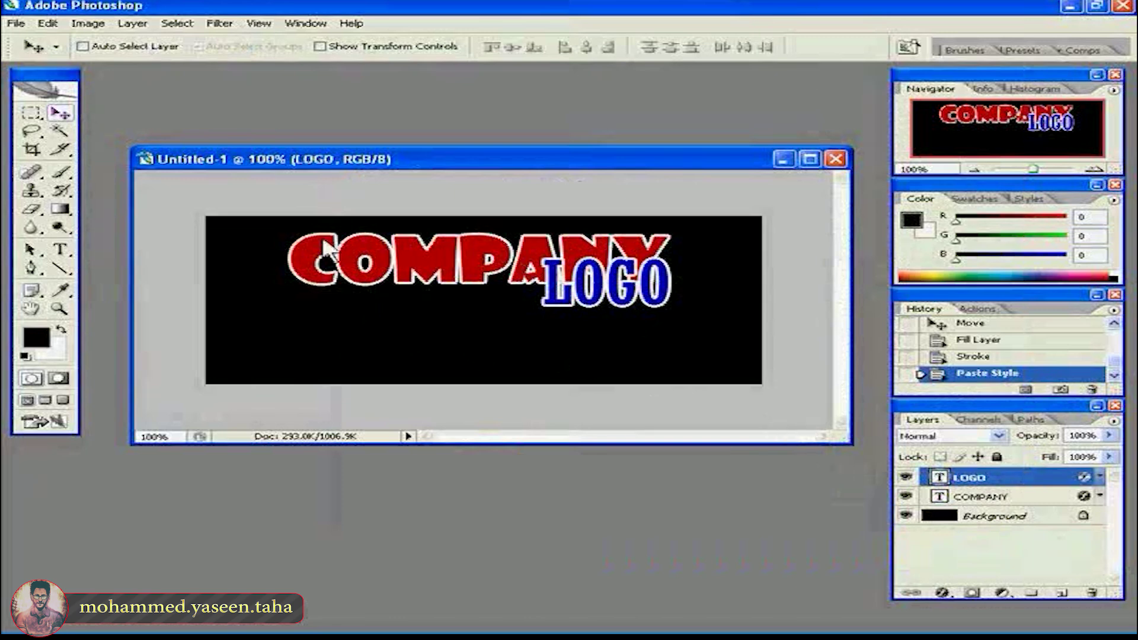
mouse_move(622, 303)
left_mouse_down()
mouse_move(609, 306)
mouse_move(631, 309)
left_mouse_up()
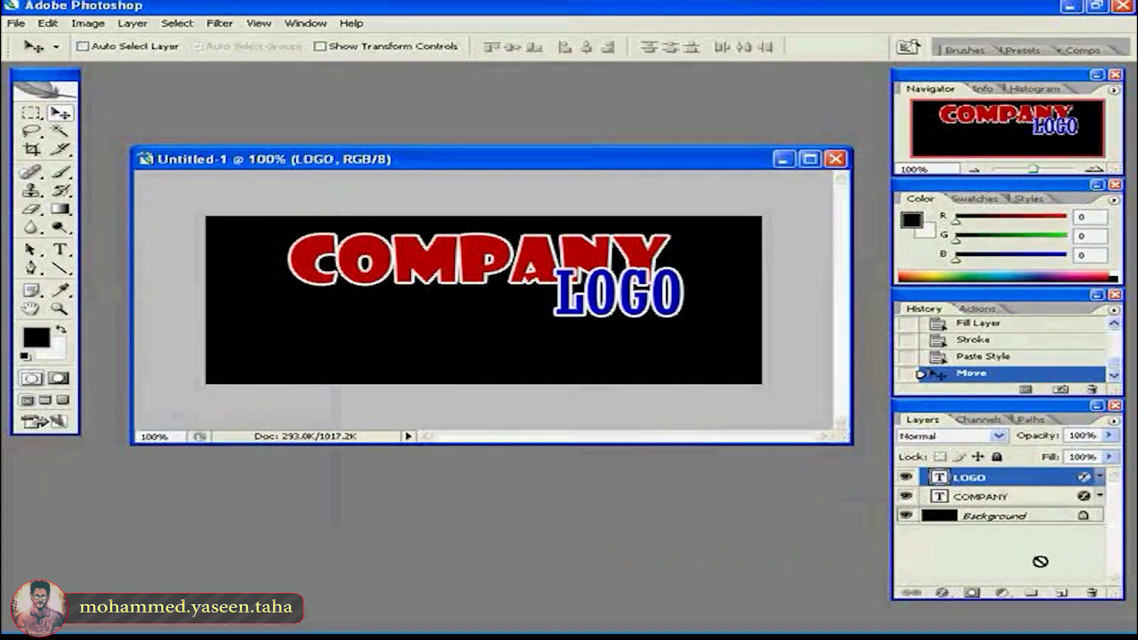
Duplicate the LOGO text layer and rename the copy "LOGO reflection".
left_click_drag(1061, 591, 1062, 593)
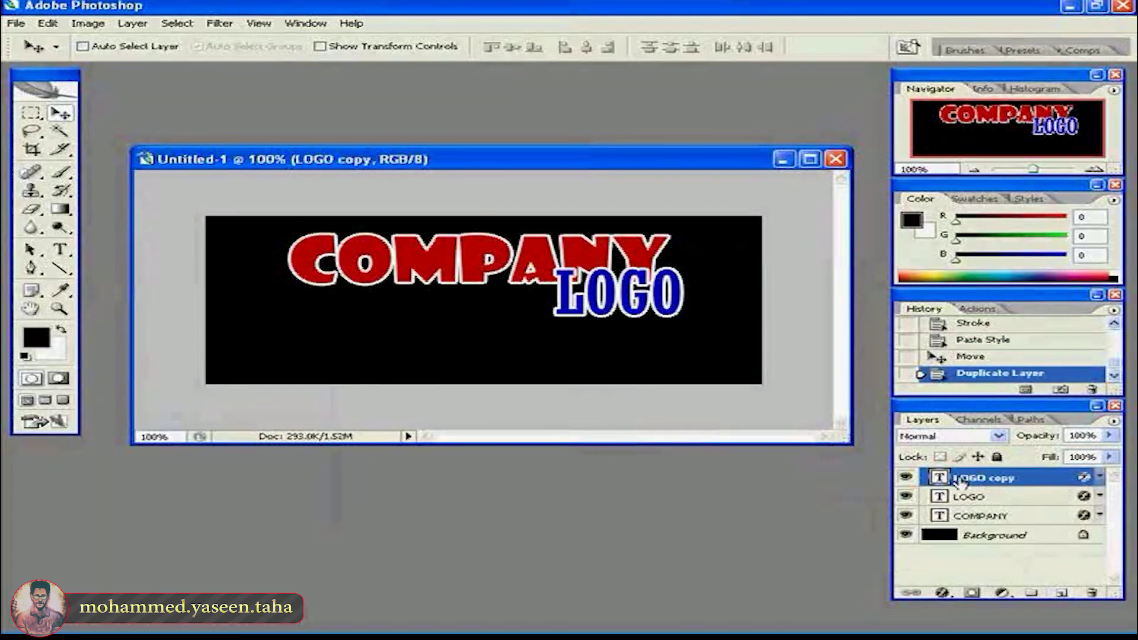
double_click(999, 481)
left_click_drag(993, 477, 1026, 484)
type("reflection")
key("Return")
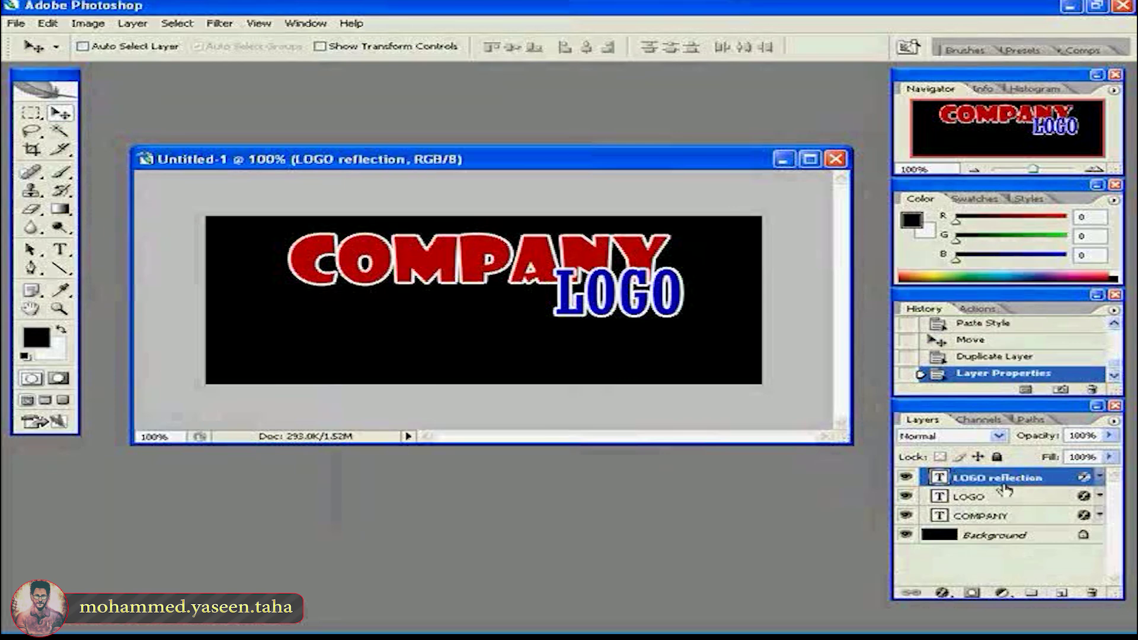
Duplicate the COMPANY text layer and rename the copy "COMPANY reflection".
left_click(987, 517)
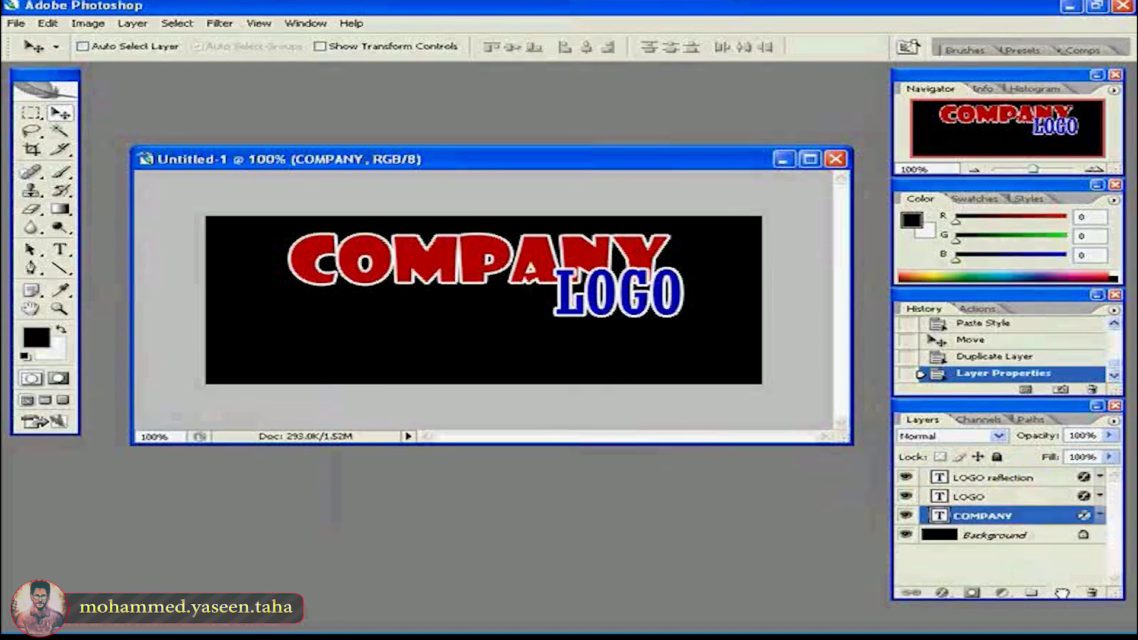
left_click_drag(1066, 591, 1061, 593)
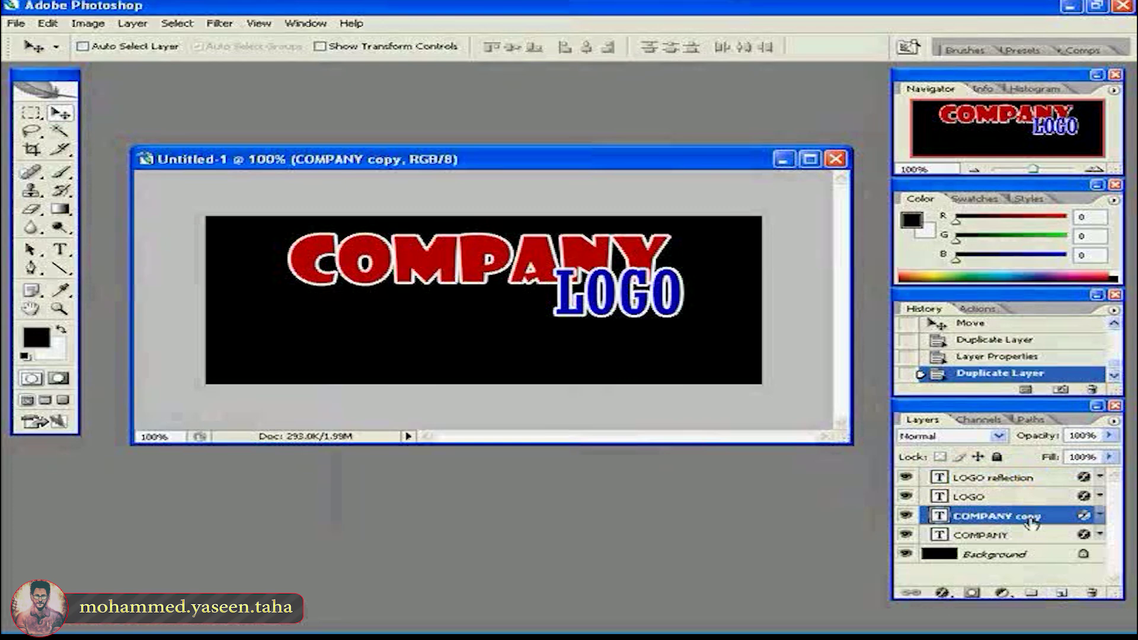
double_click(1030, 518)
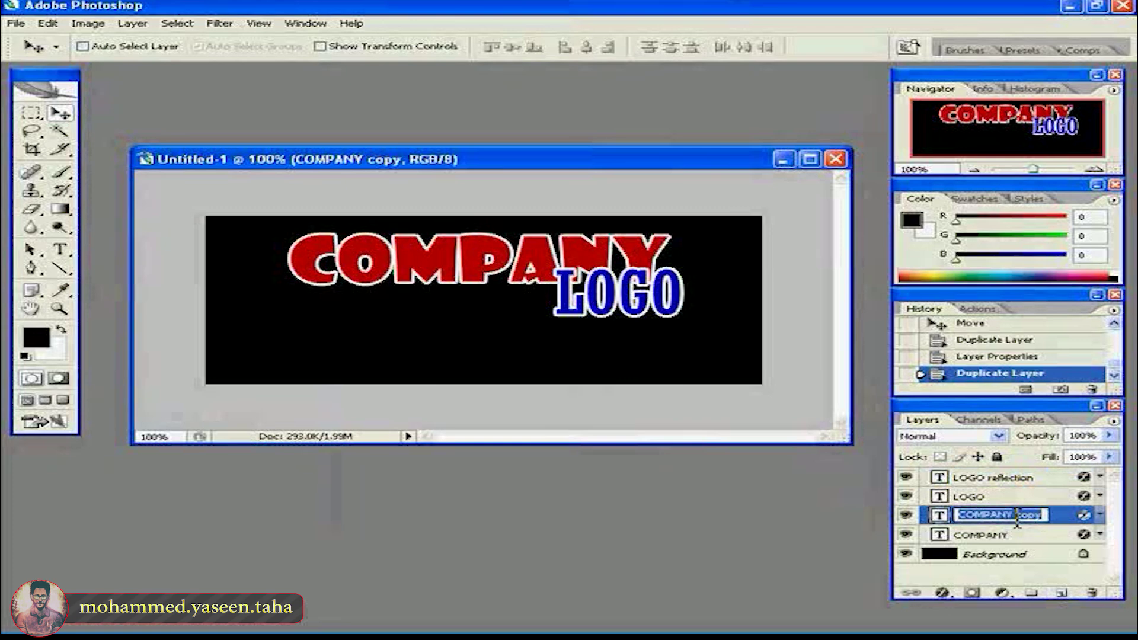
left_click_drag(1015, 515, 1060, 519)
type("re")
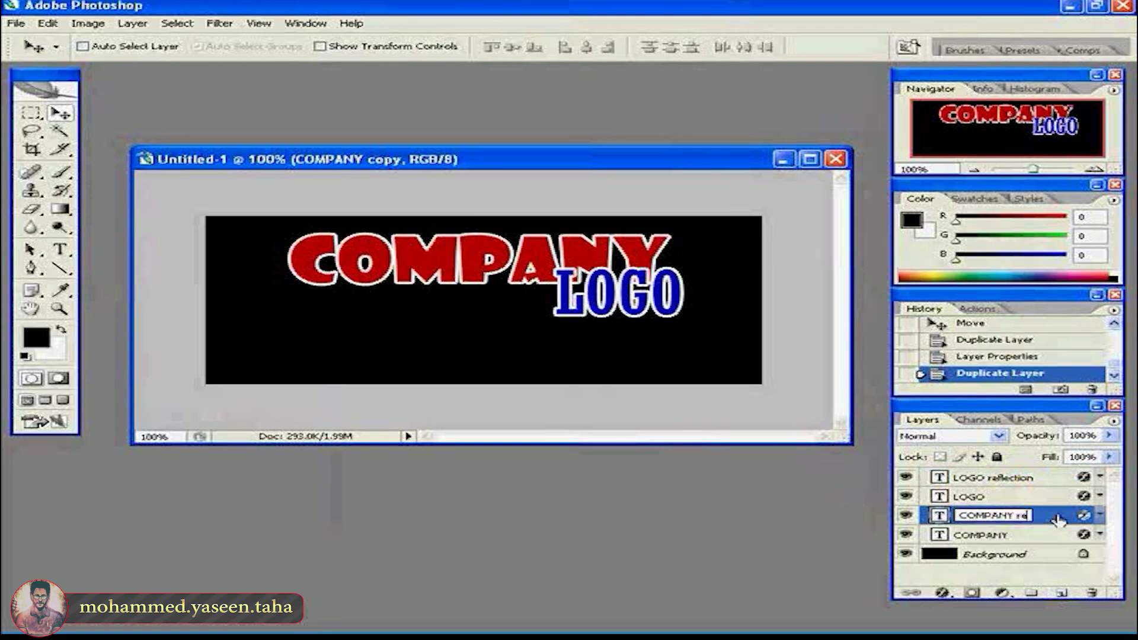
type("flection")
key("Return")
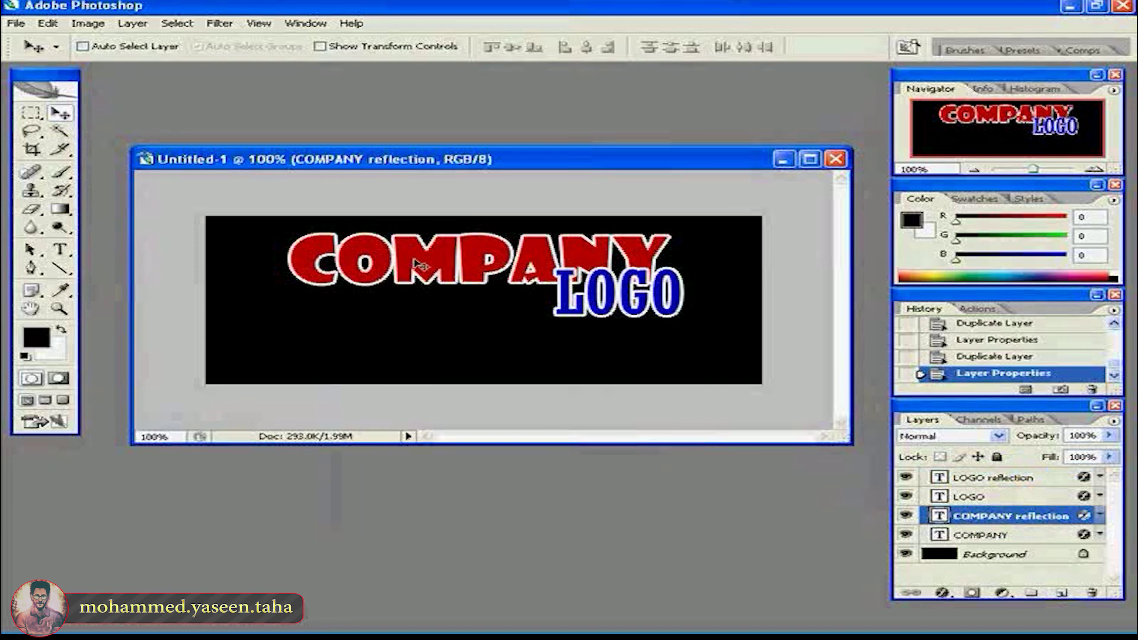
Move the COMPANY reflection text directly below the original COMPANY text and flip it vertically.
left_click_drag(446, 266, 441, 319)
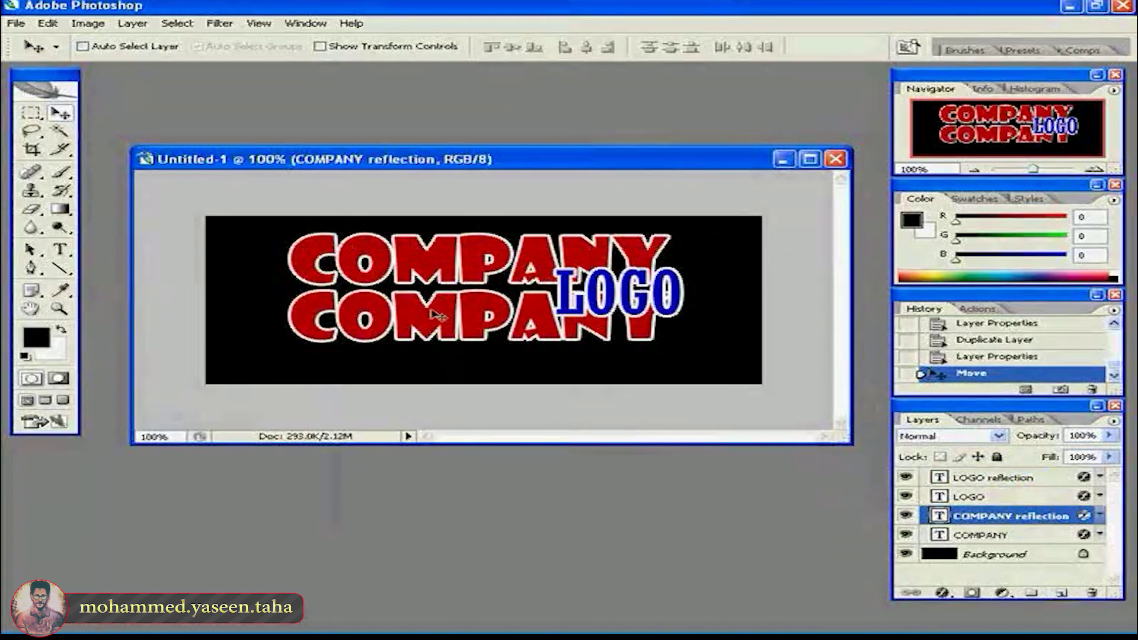
left_click(88, 24)
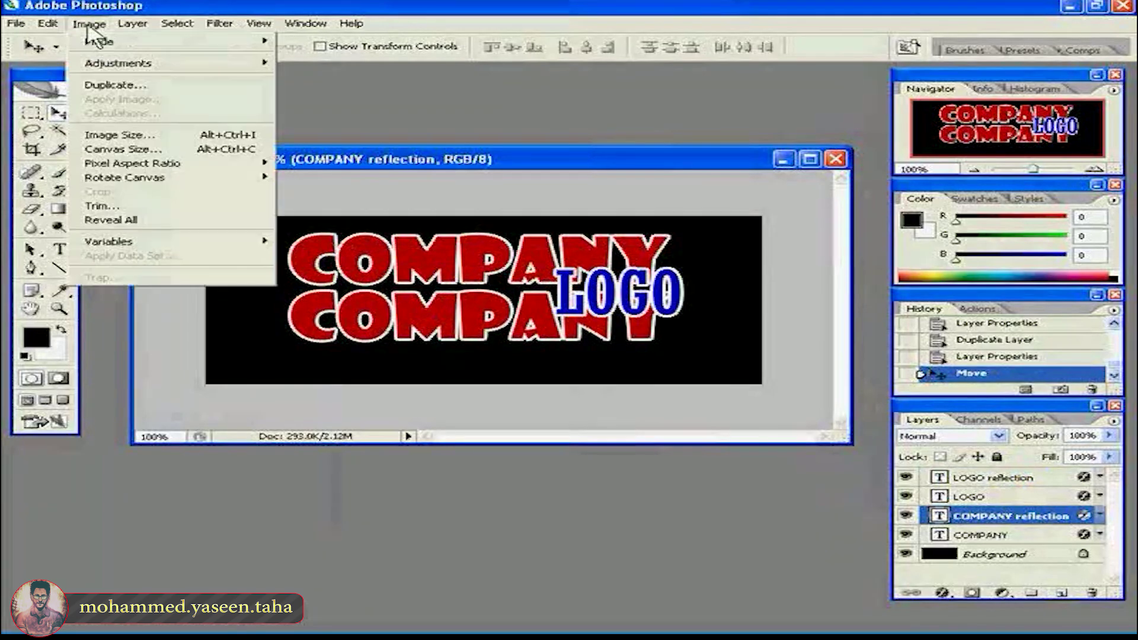
mouse_move(50, 24)
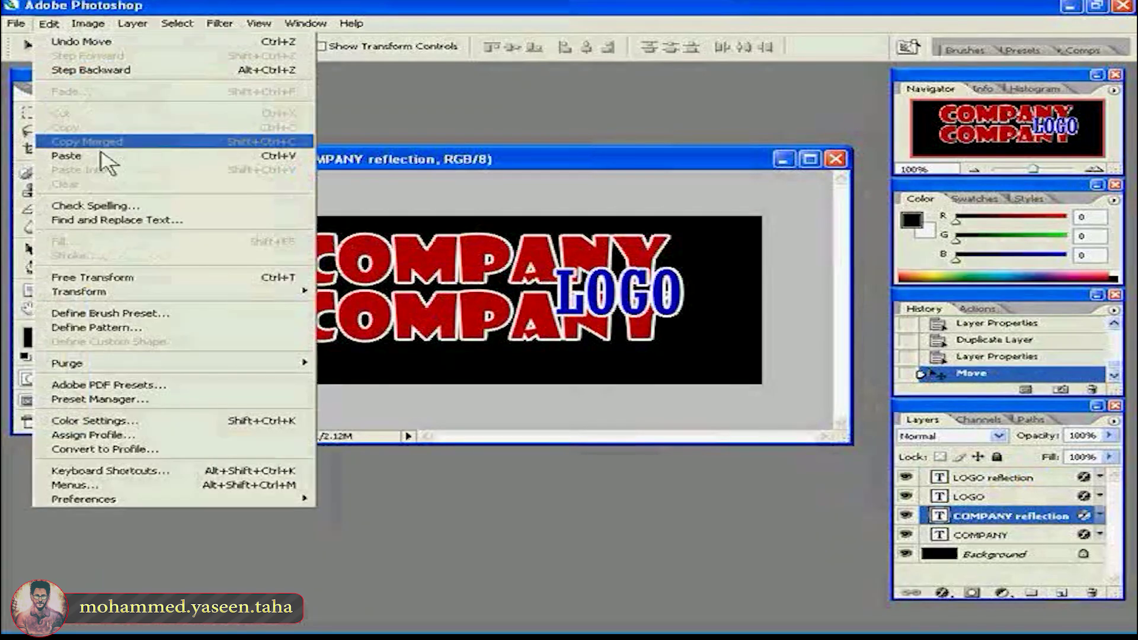
mouse_move(209, 297)
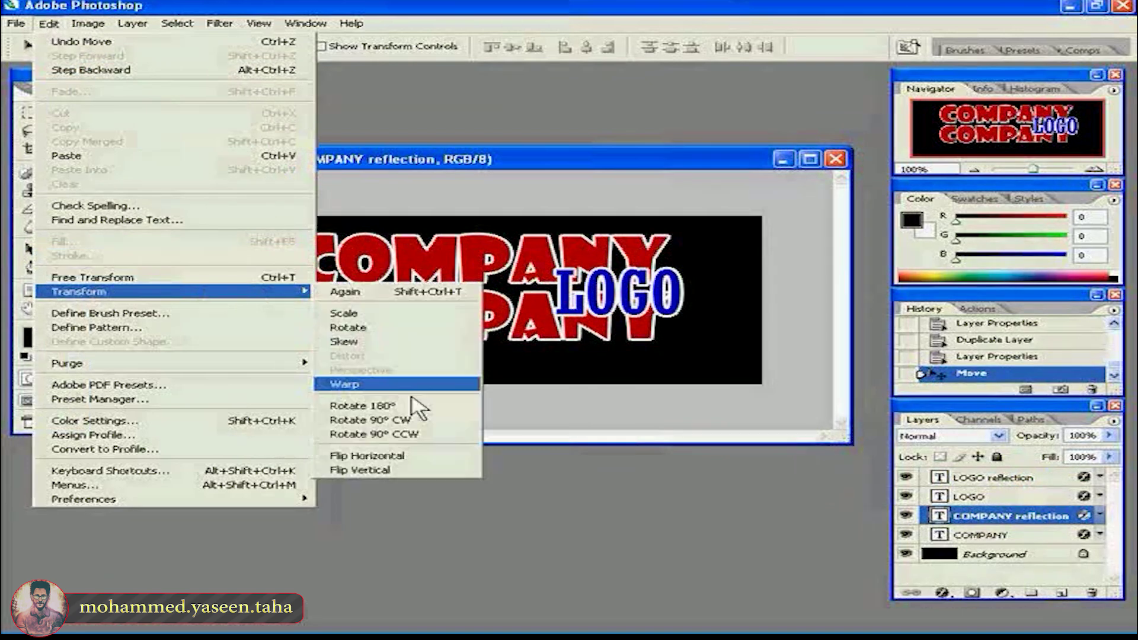
left_click(365, 469)
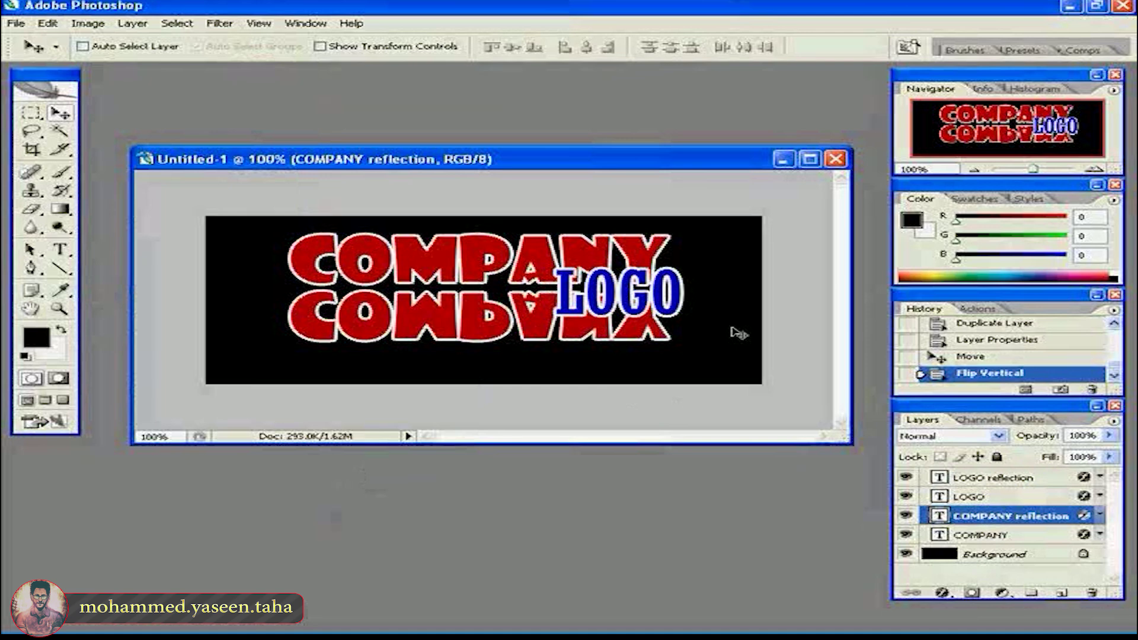
Rasterize the COMPANY reflection layer and merge it with a new empty layer placed directly beneath it.
right_click(1030, 522)
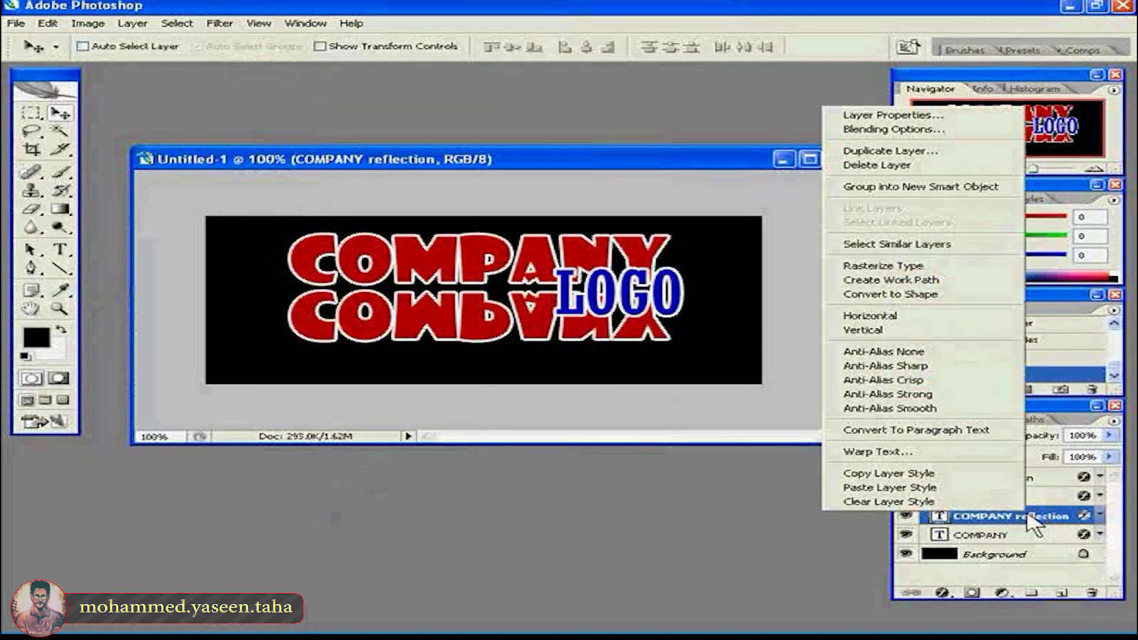
left_click(865, 271)
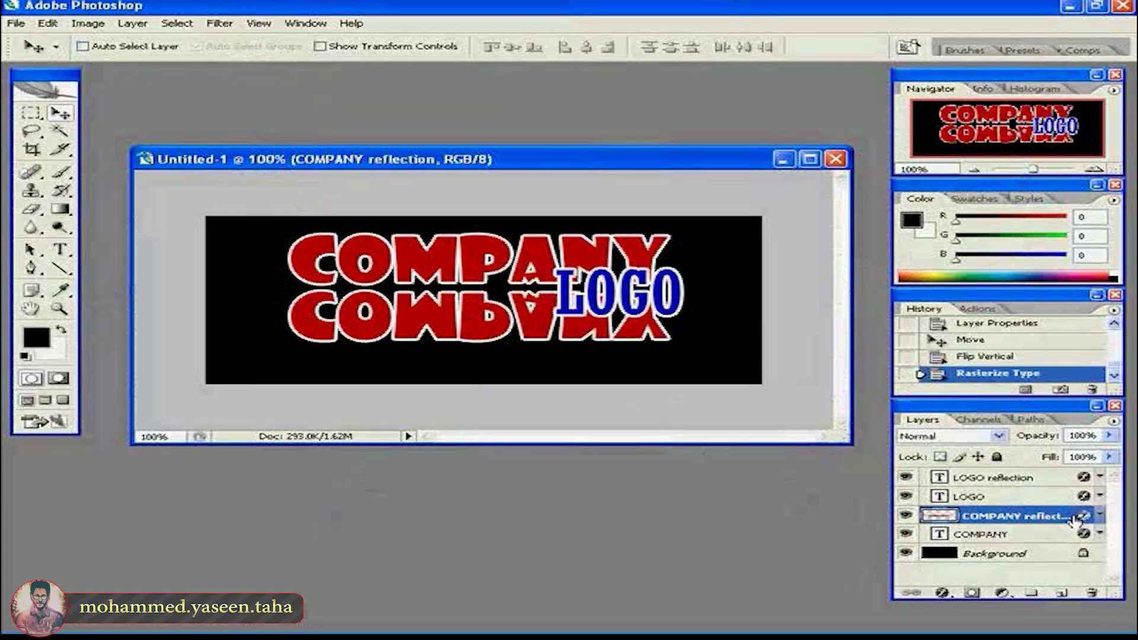
left_click(1062, 593)
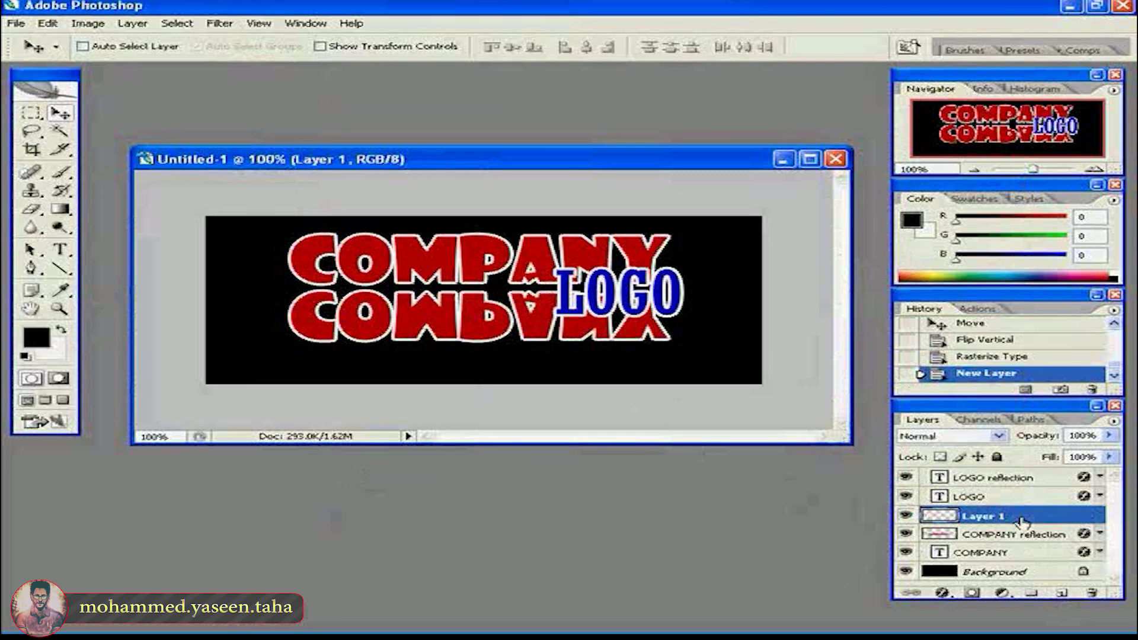
left_click_drag(945, 532, 945, 514)
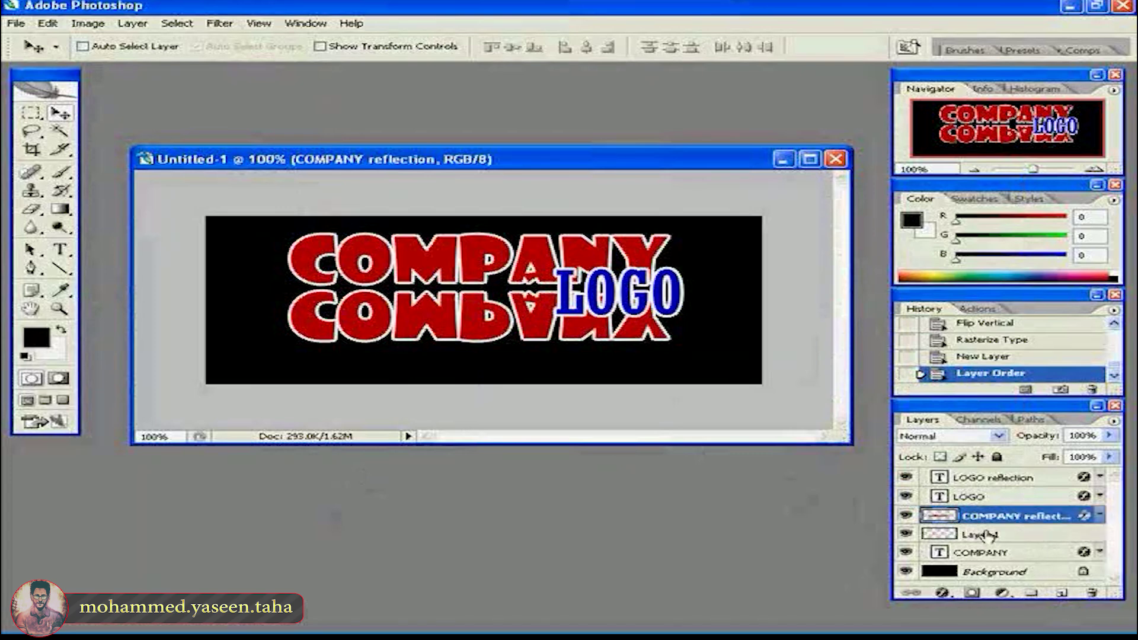
left_click(984, 535)
left_click(984, 535, "shift")
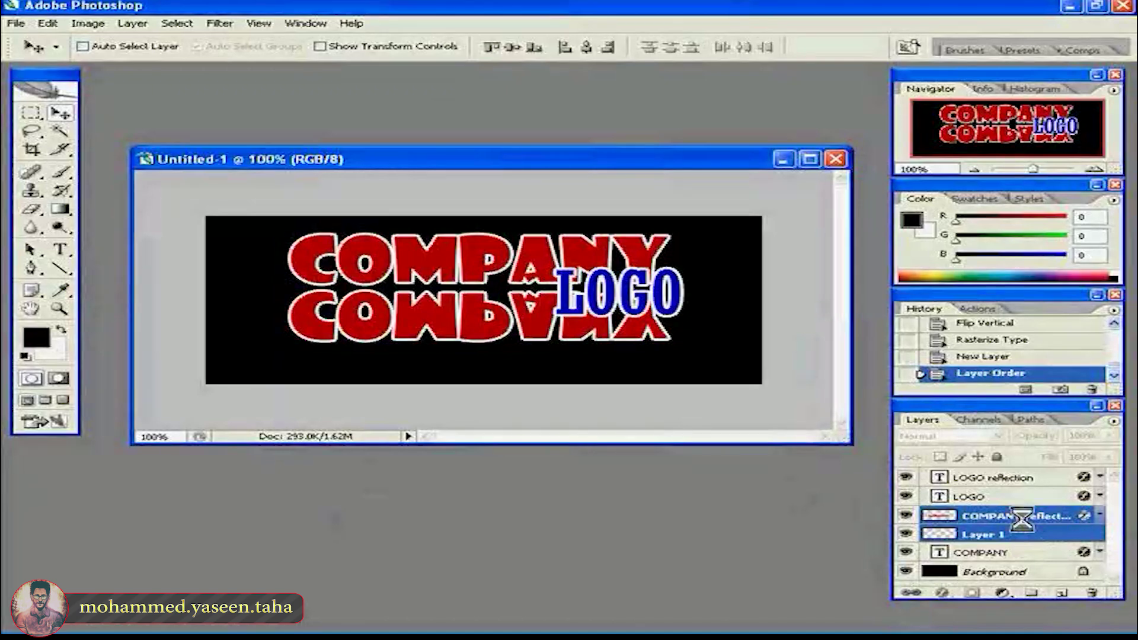
key("ctrl+e")
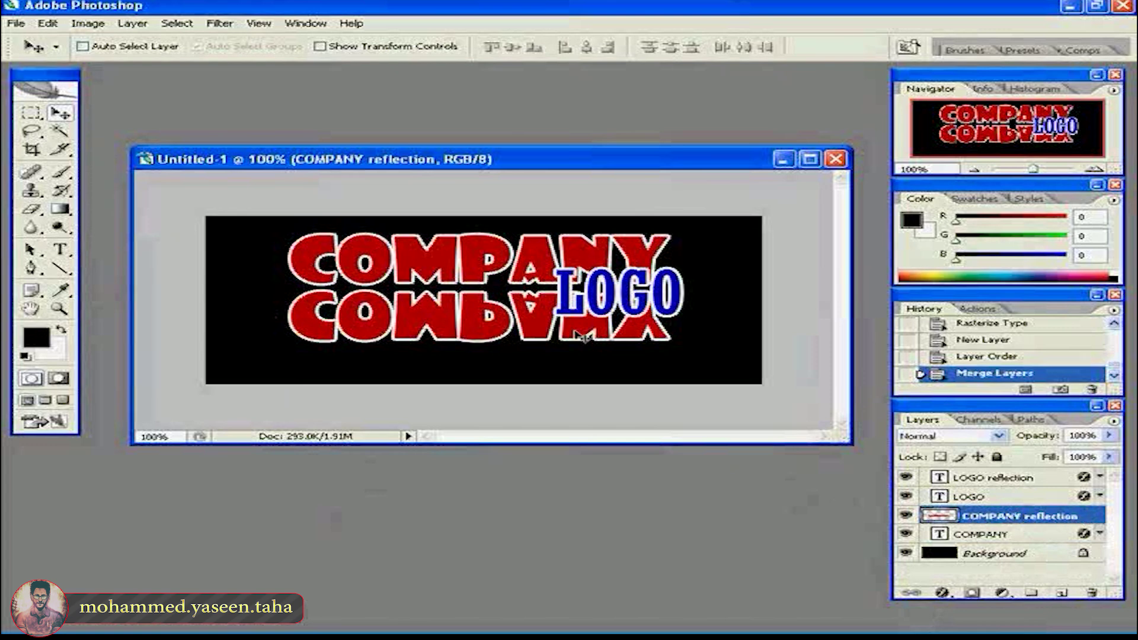
Move the LOGO reflection text directly below the original LOGO text and flip it vertically.
left_click(970, 482)
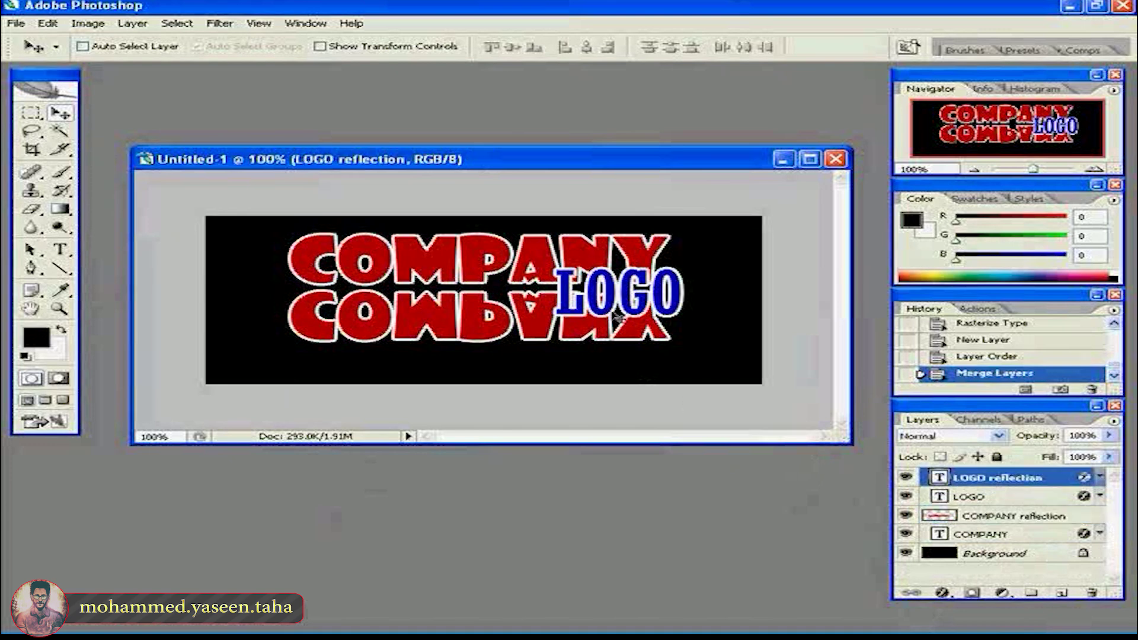
left_click_drag(618, 314, 616, 367)
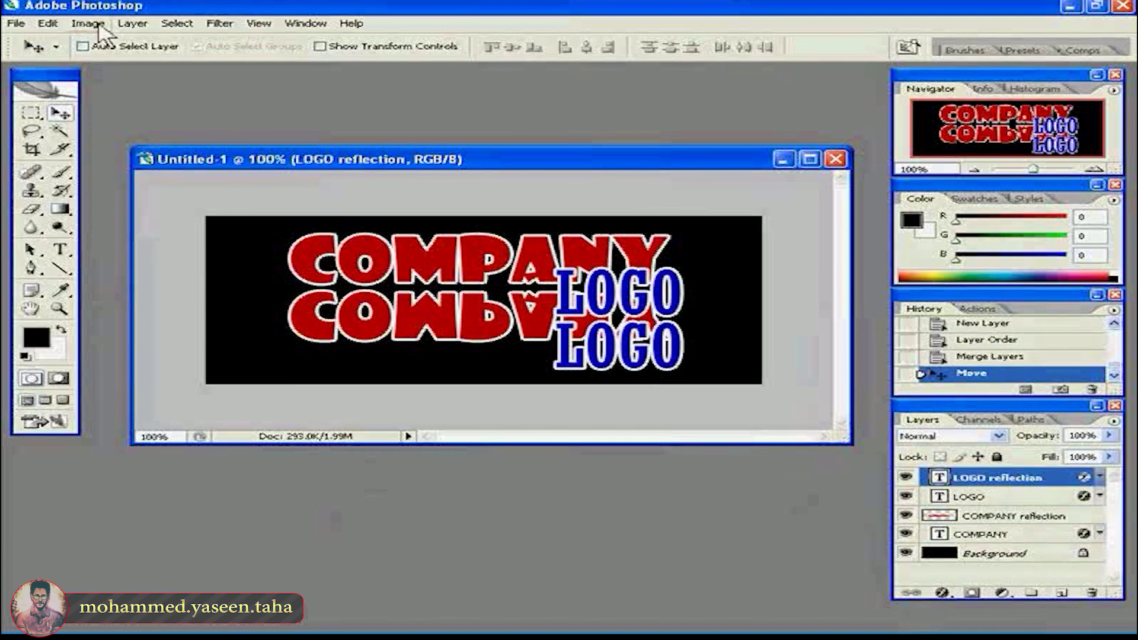
left_click(49, 24)
left_click(49, 24)
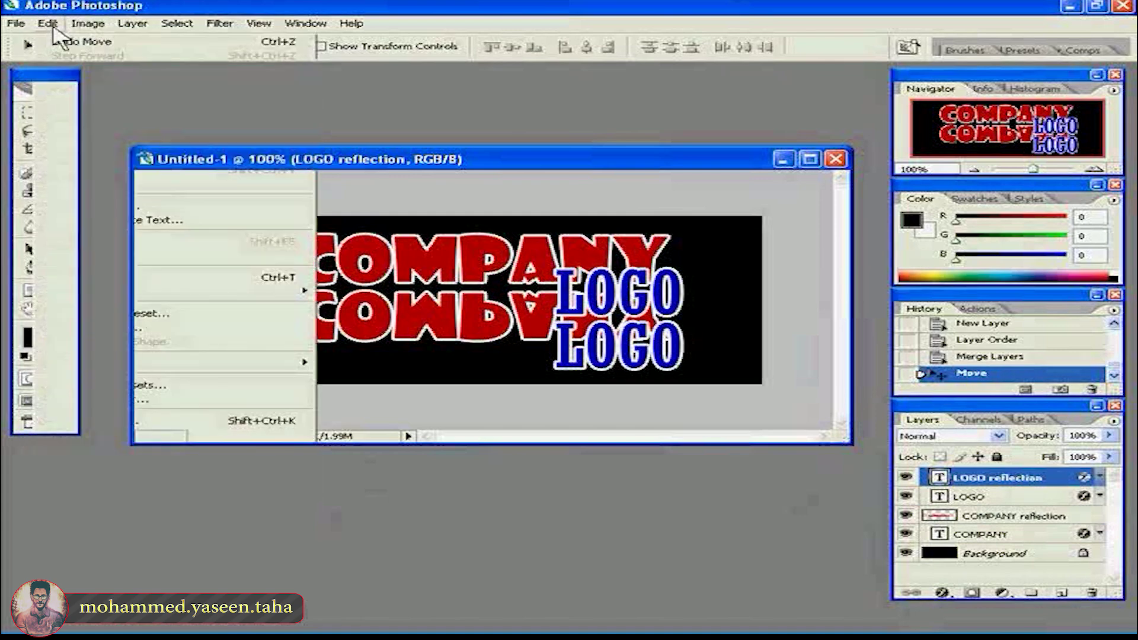
left_click(52, 24)
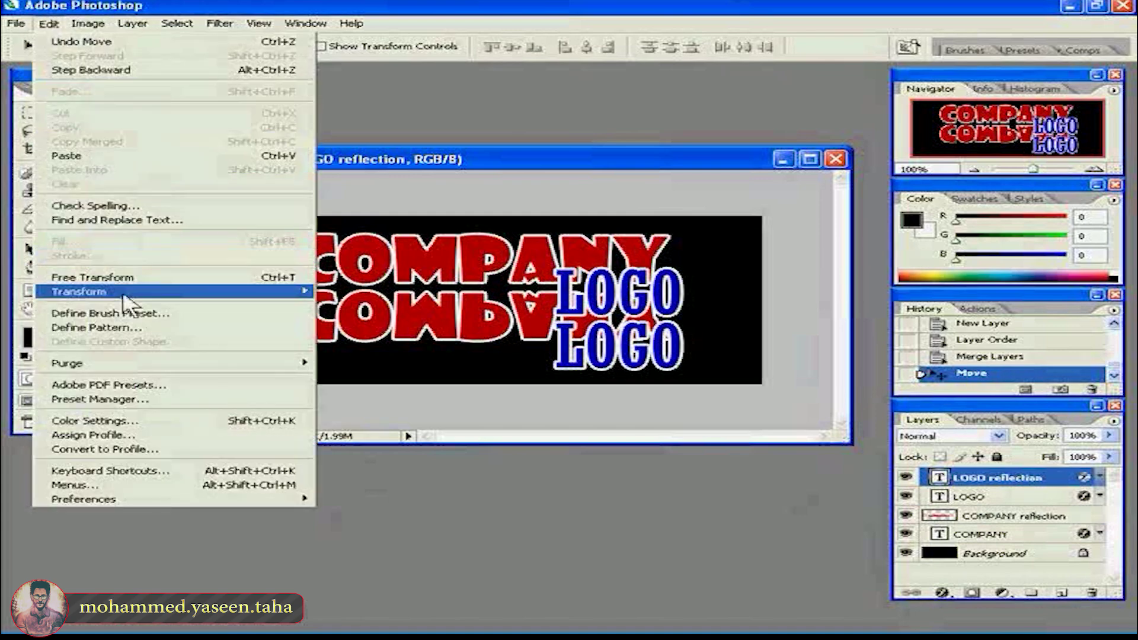
mouse_move(153, 299)
left_click(349, 469)
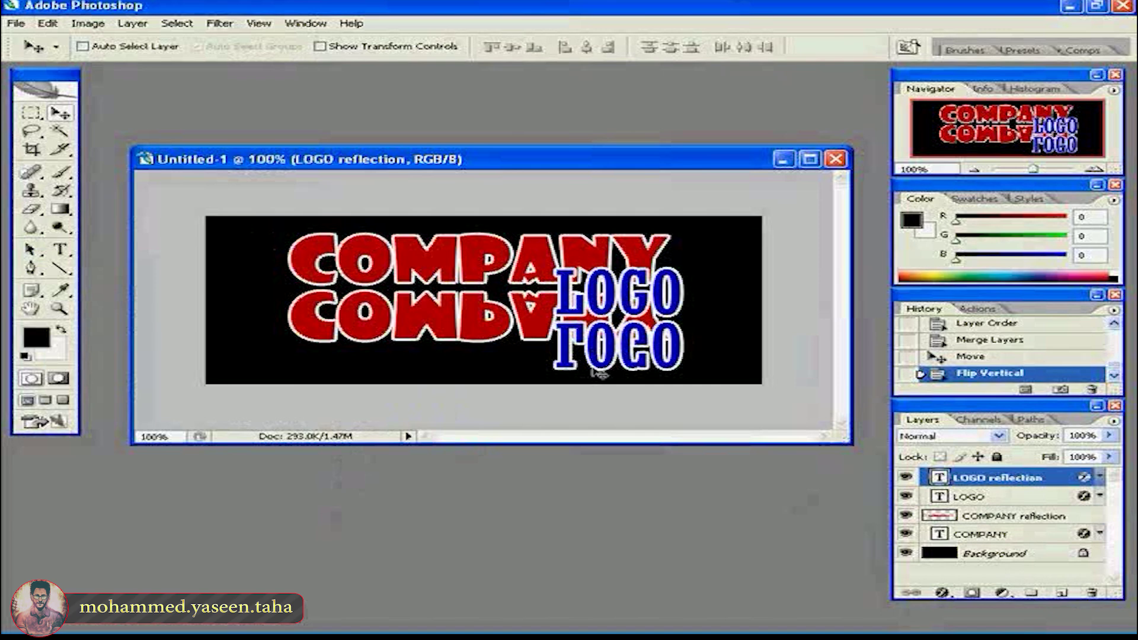
Add a new empty layer directly beneath the LOGO reflection text layer and merge the two layers.
left_click(1062, 593)
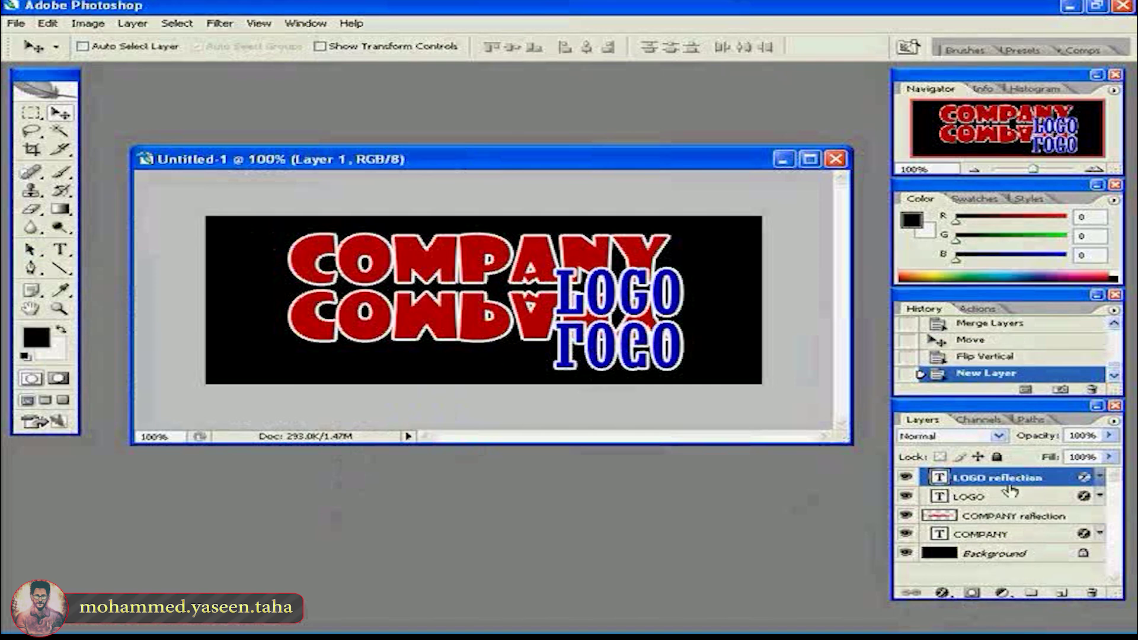
left_click_drag(996, 479, 986, 504)
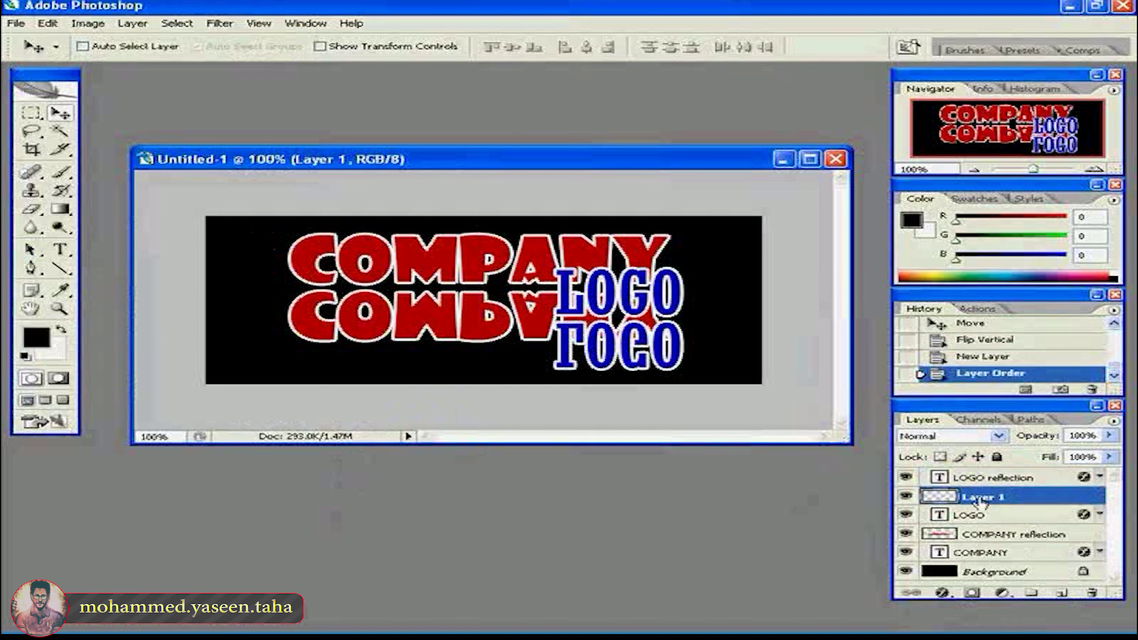
left_click(977, 479)
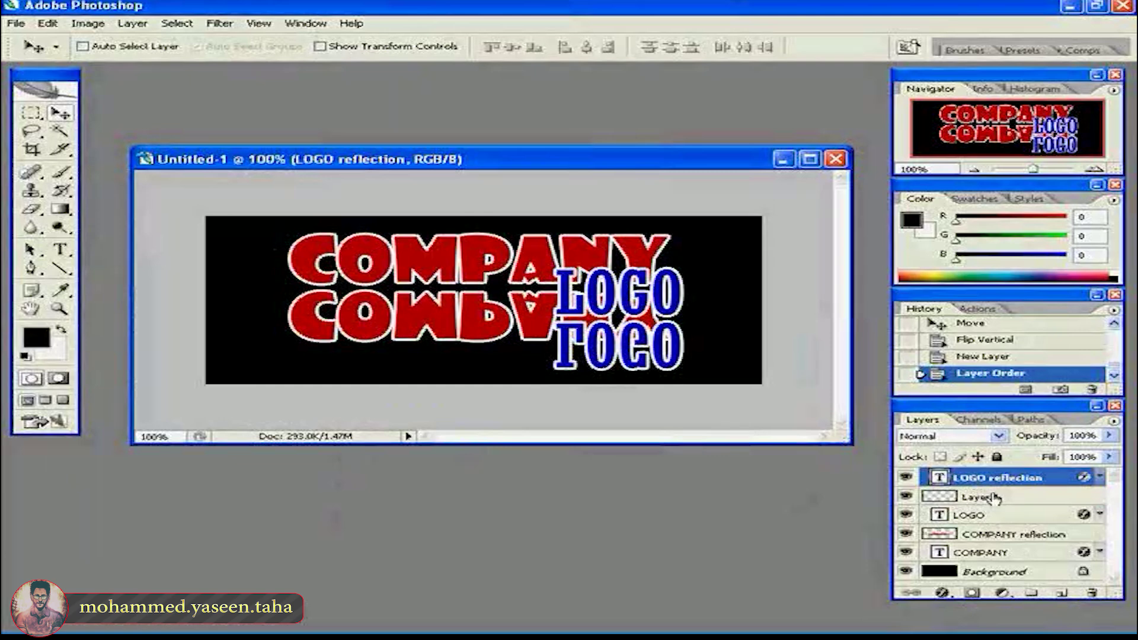
left_click(993, 498, "shift")
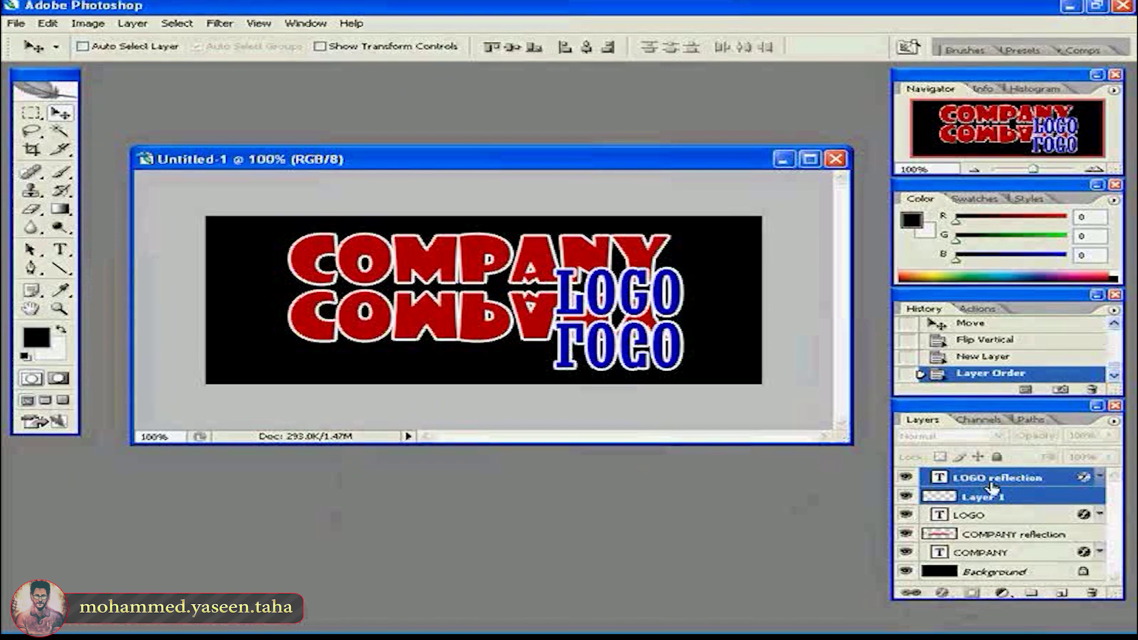
key("ctrl+e")
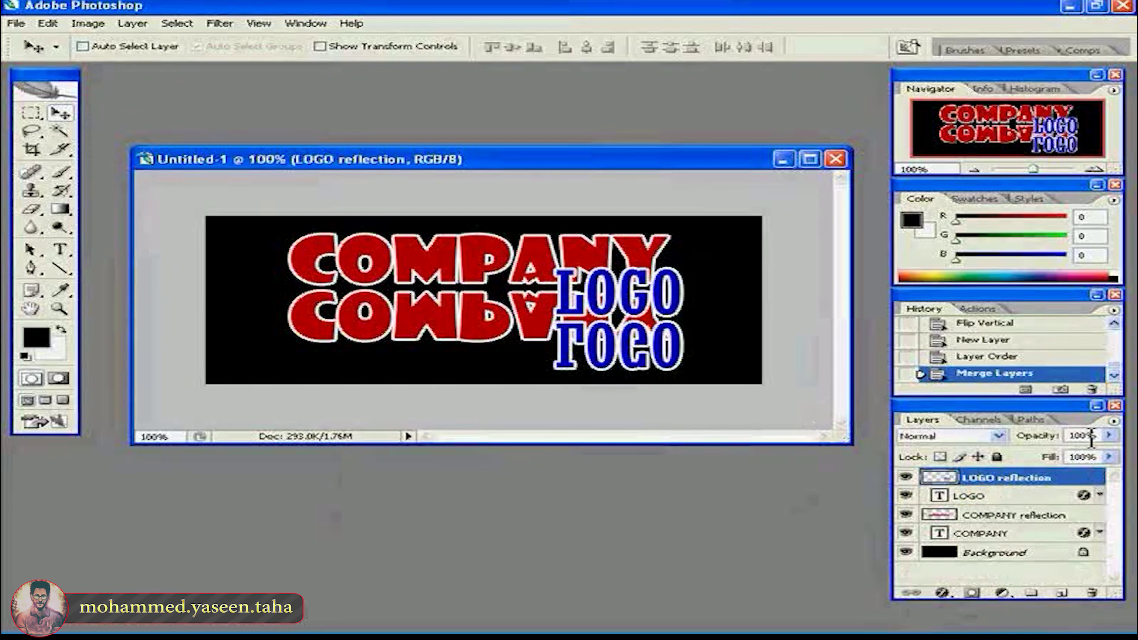
Set the opacity of both the LOGO reflection and COMPANY reflection layers to 30%.
left_click_drag(1038, 438, 1085, 432)
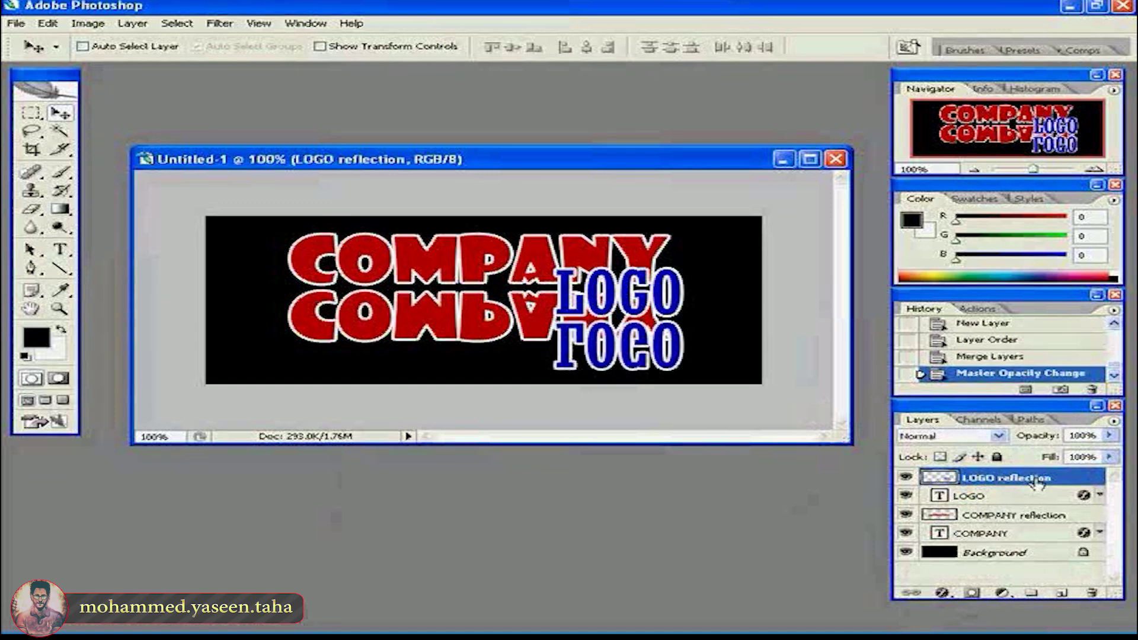
double_click(1082, 436)
type("30")
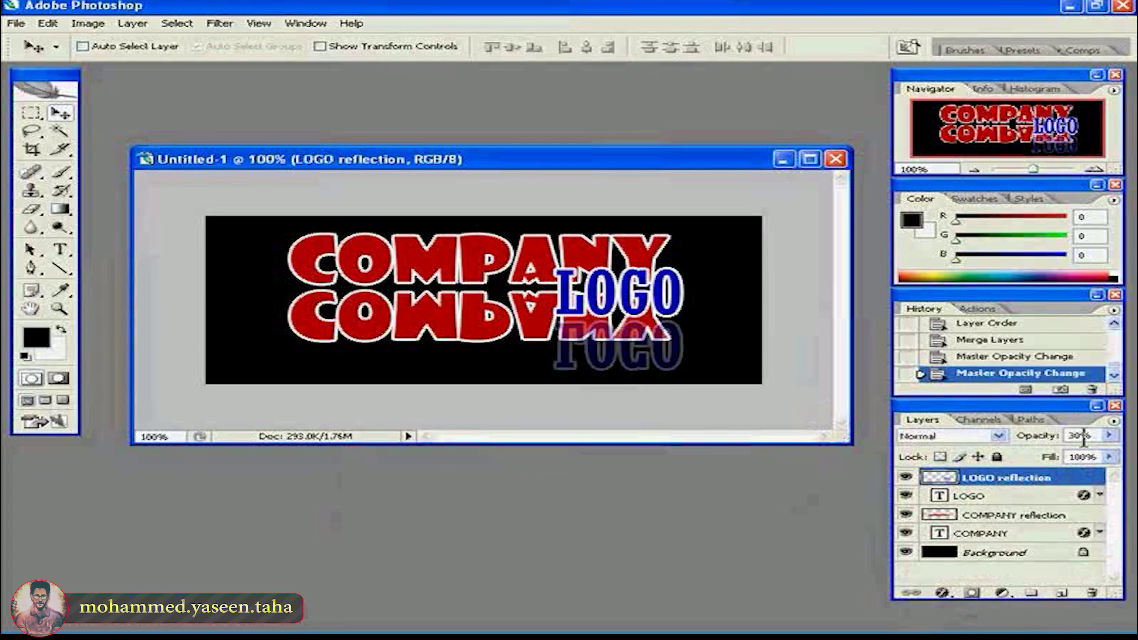
left_click(996, 520)
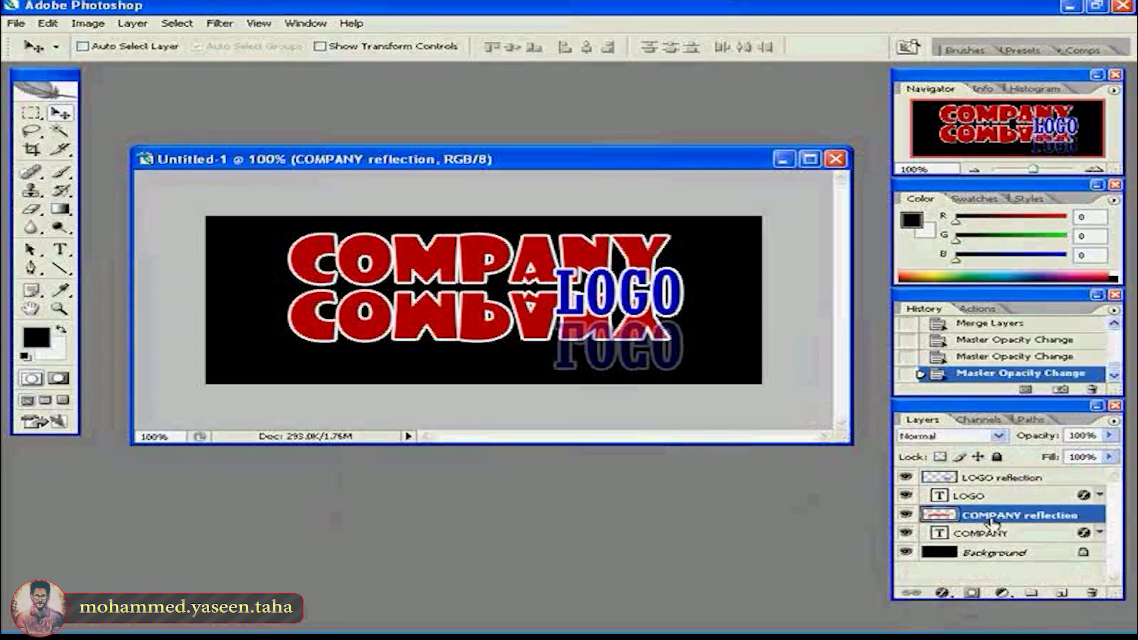
key("3")
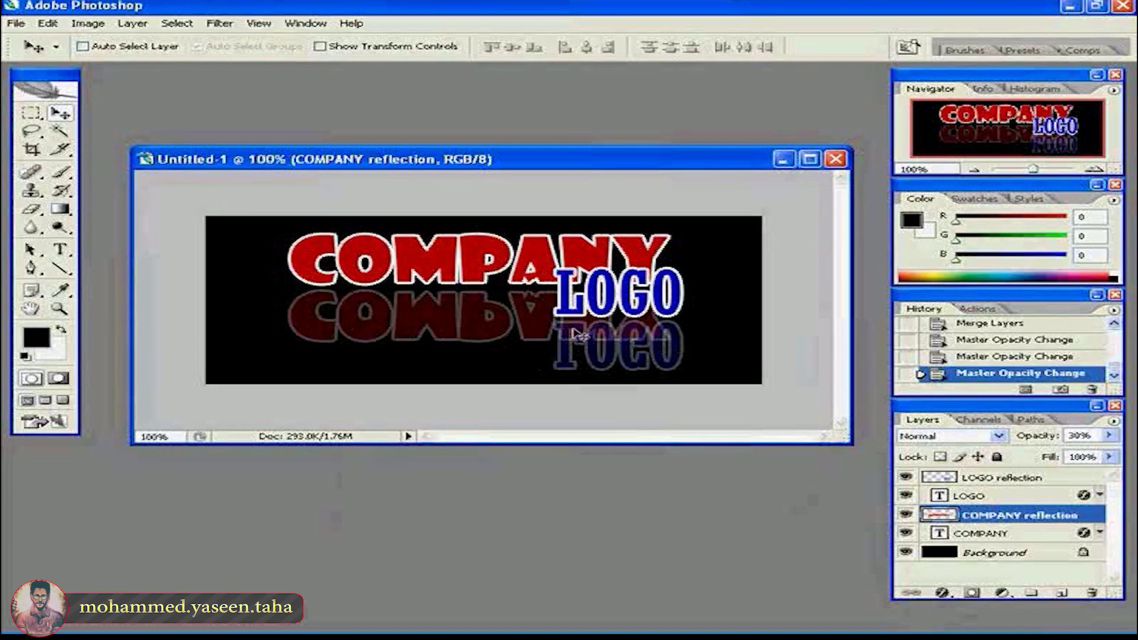
Load the LOGO reflection's outline as a selection, clear that area from the COMPANY reflection layer, and deselect.
left_click(938, 481, "ctrl")
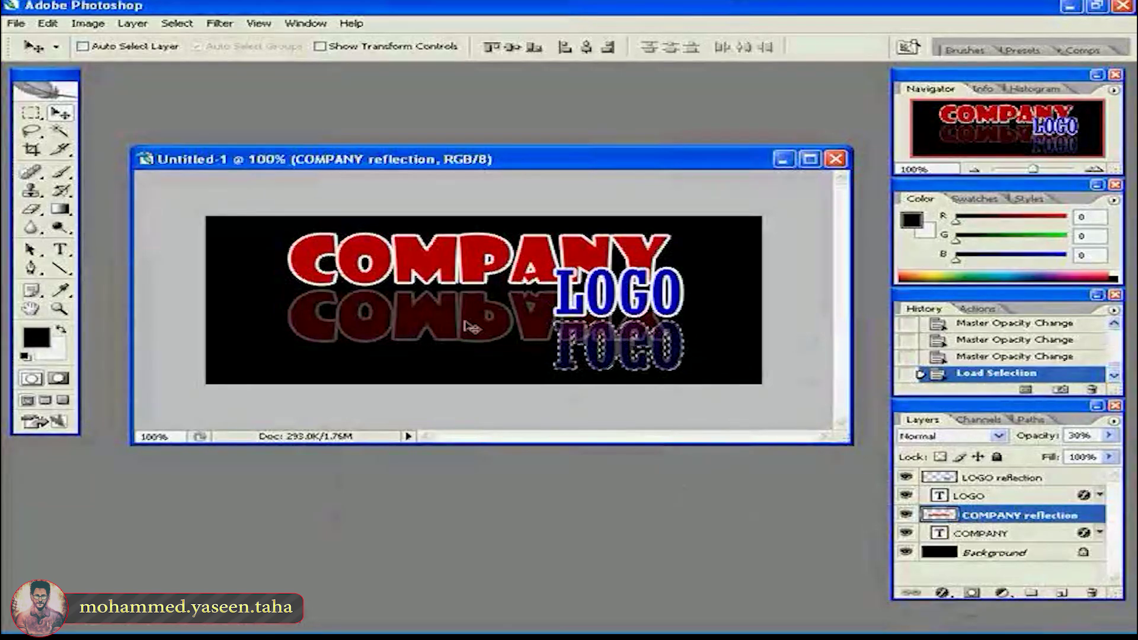
key("Delete")
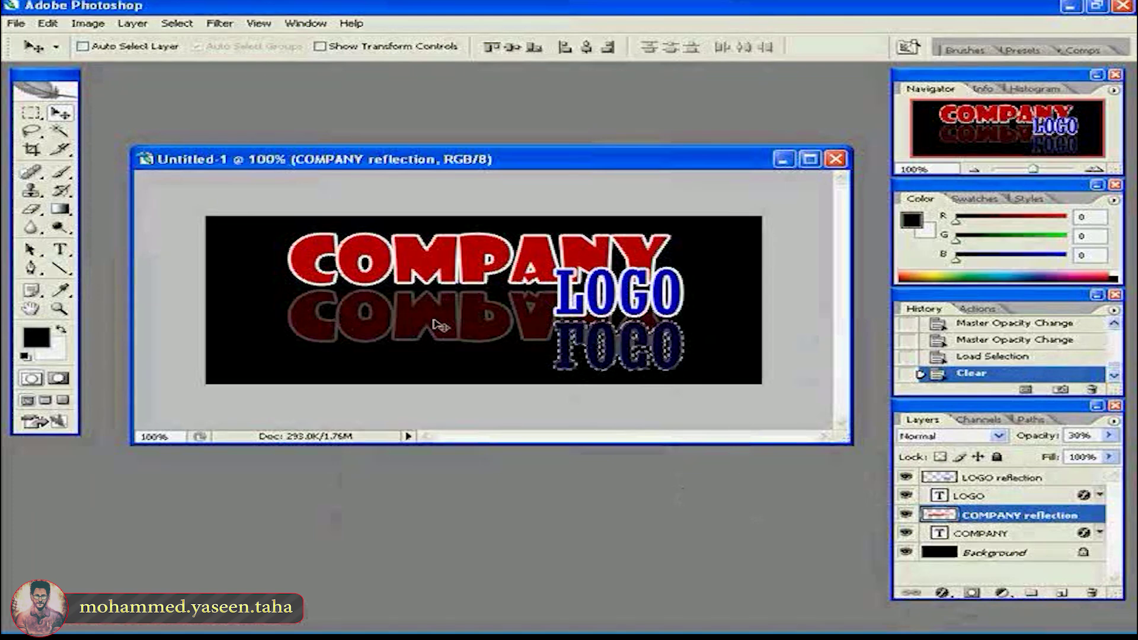
key("ctrl+d")
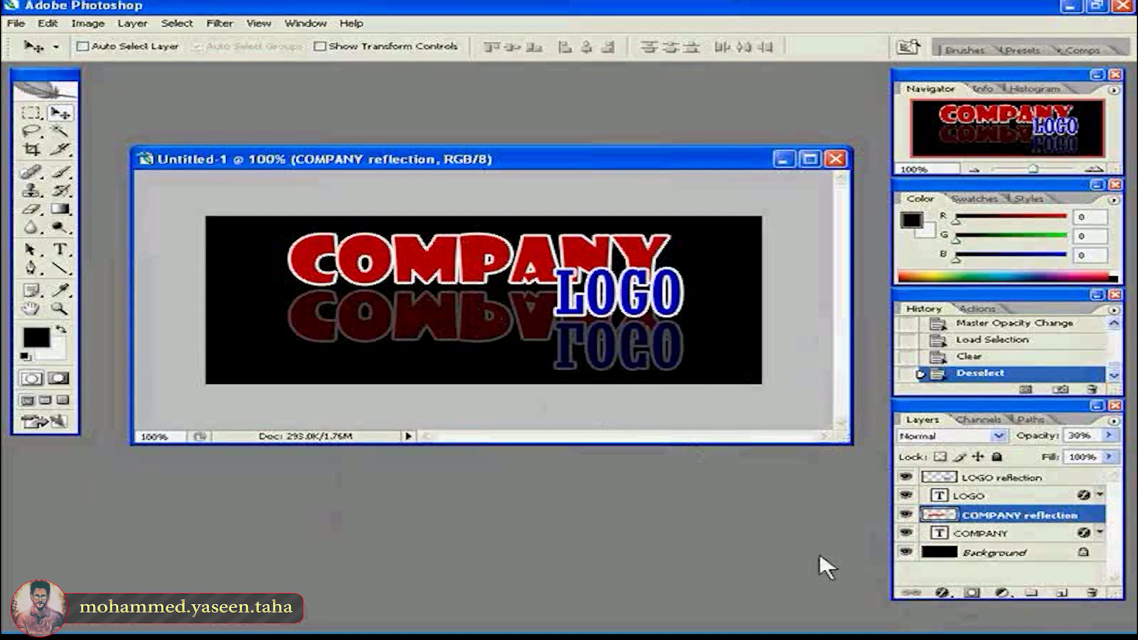
Add a layer mask to the COMPANY reflection and fade its lower part with a vertical black-to-white linear gradient drawn upward.
left_click(972, 594)
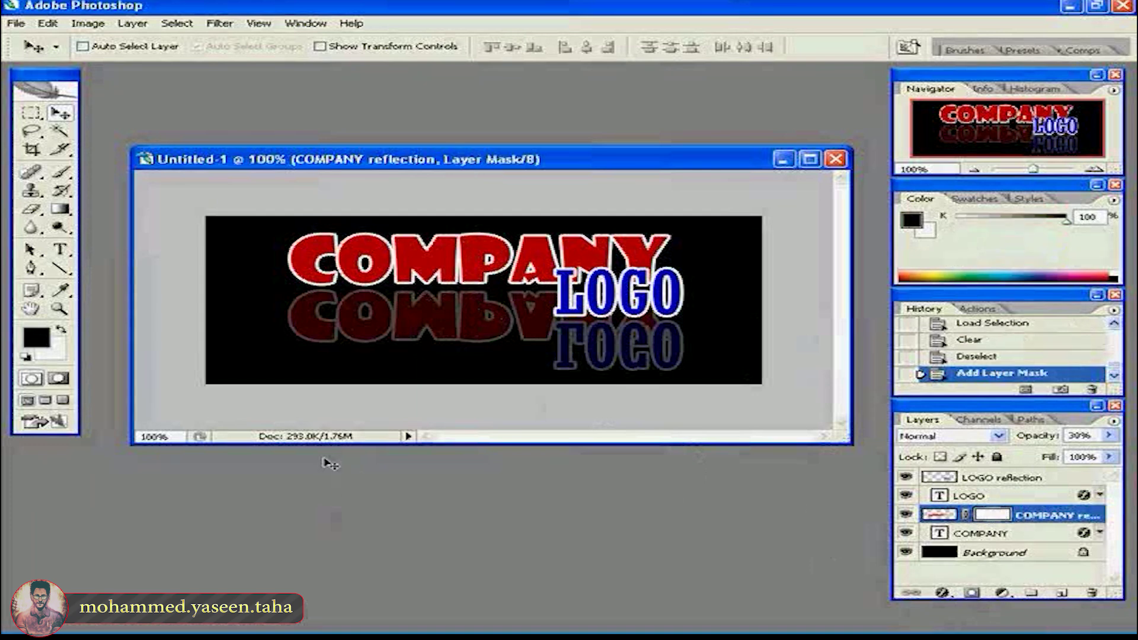
mouse_move(59, 209)
left_mouse_down()
mouse_move(89, 224)
mouse_move(113, 212)
left_mouse_up()
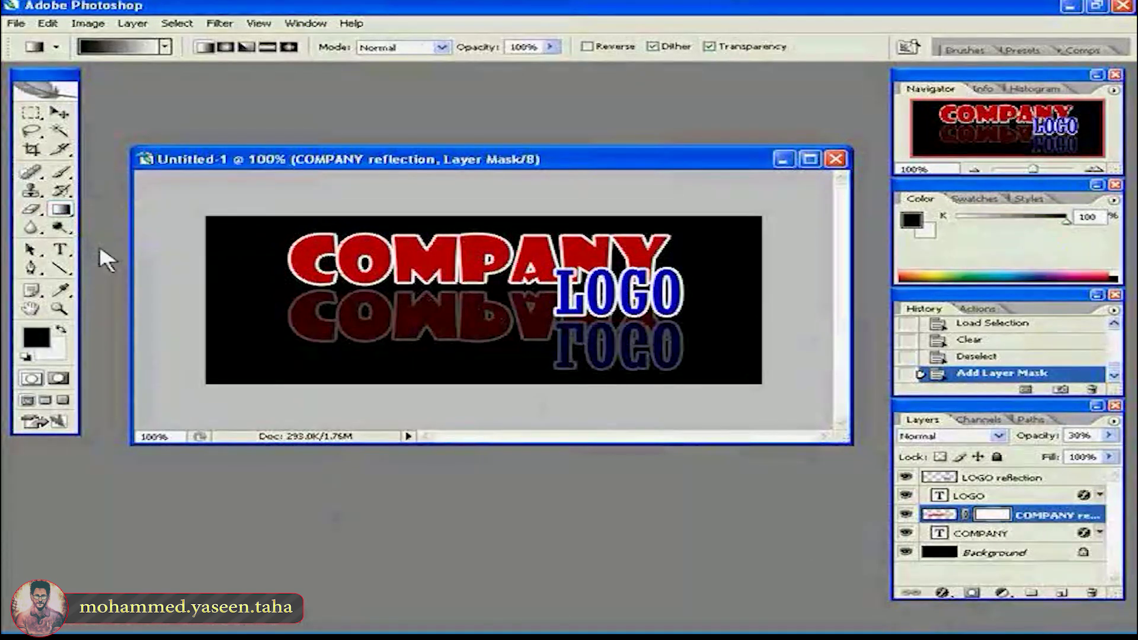
left_click(165, 47)
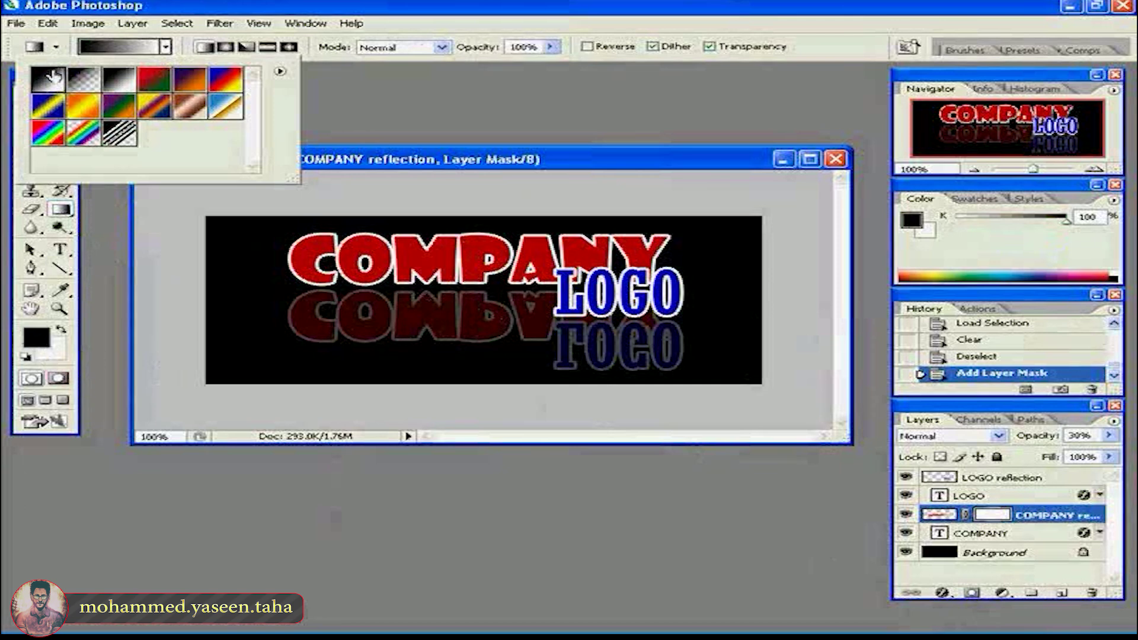
left_click(152, 15)
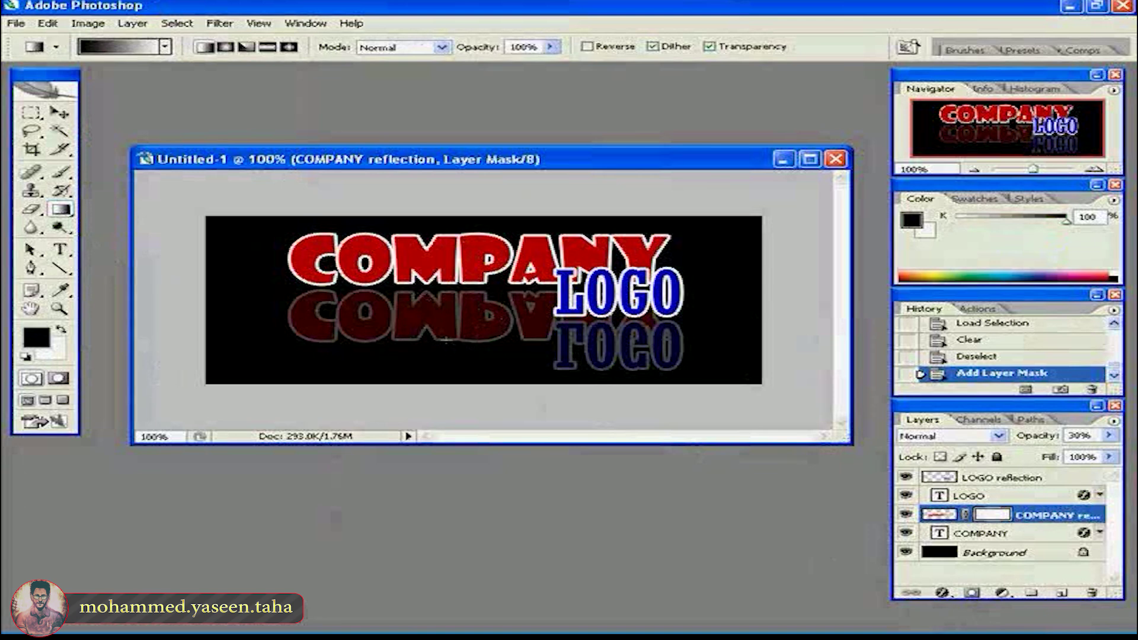
left_click_drag(446, 342, 447, 303)
left_click_drag(446, 302, 447, 291)
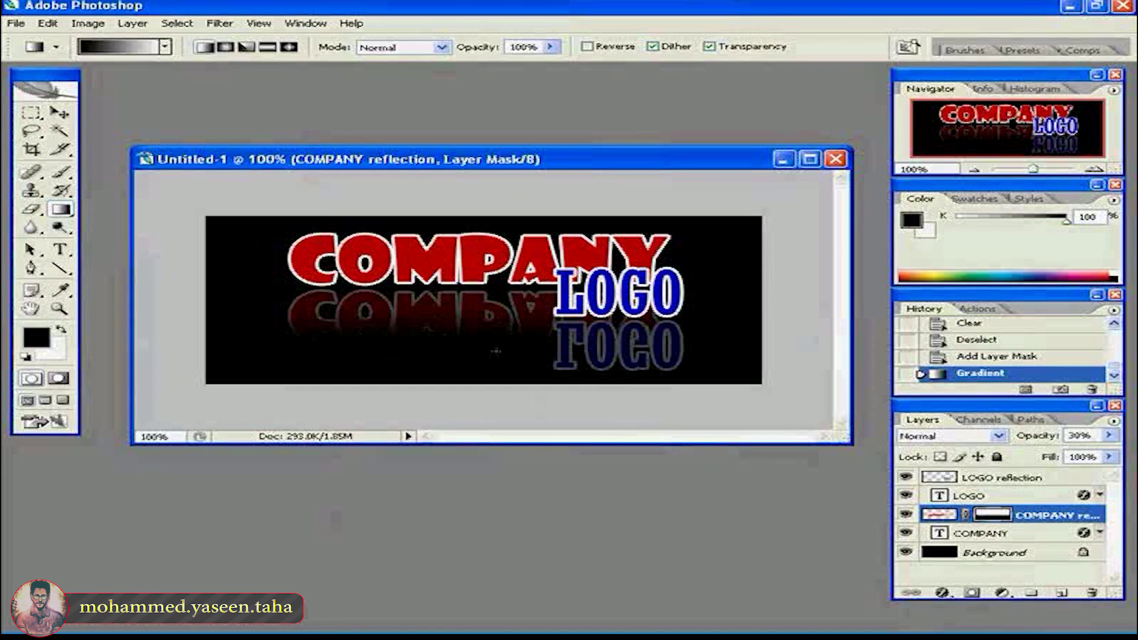
Add a layer mask to the LOGO reflection and fade its lower edge with an upward black-to-white gradient.
left_click(942, 479)
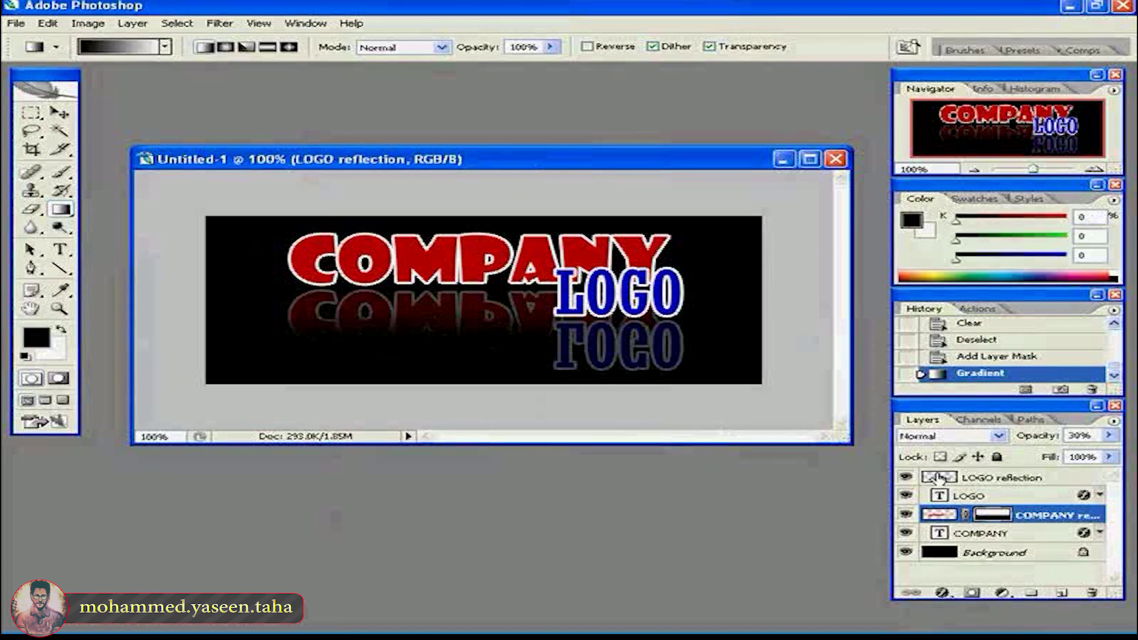
left_click(971, 594)
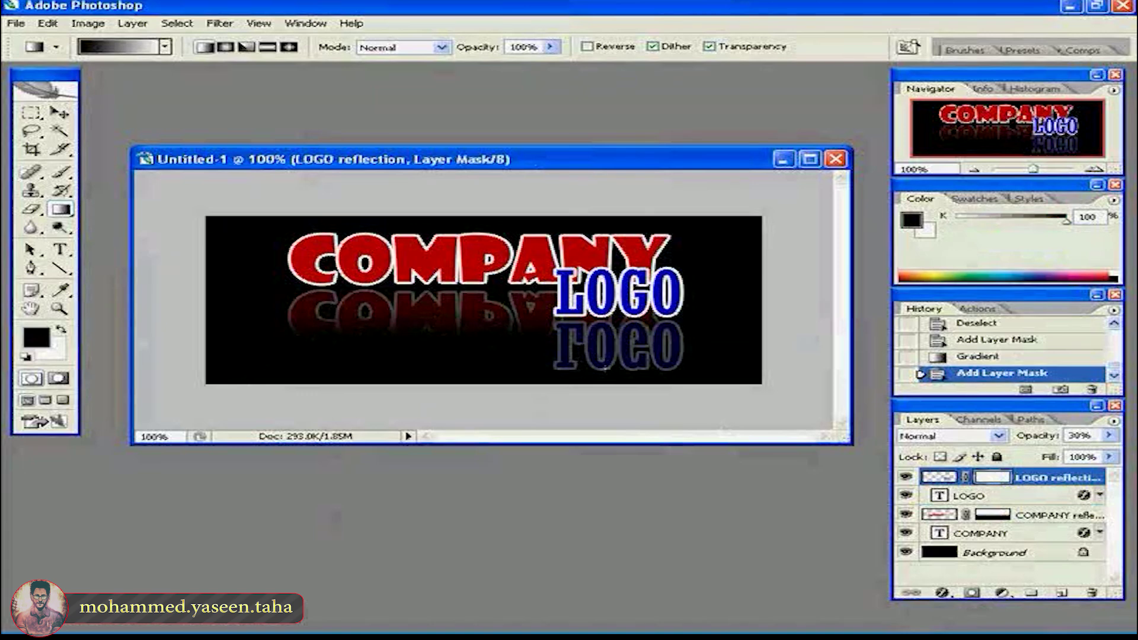
left_click_drag(606, 370, 605, 333)
left_click_drag(605, 332, 604, 330)
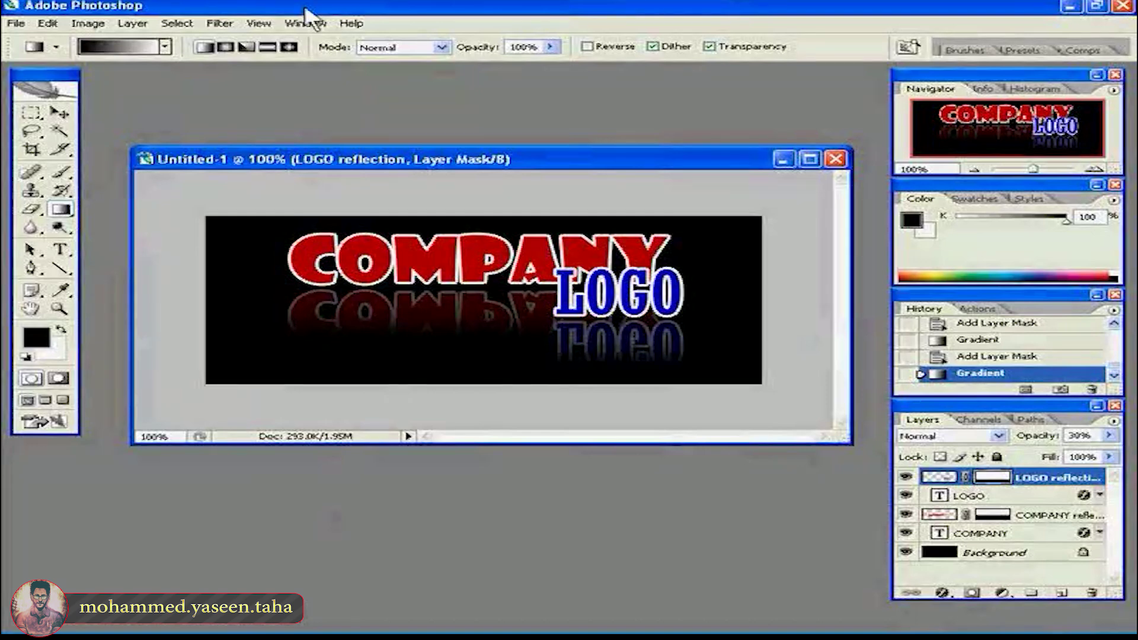
left_click(220, 24)
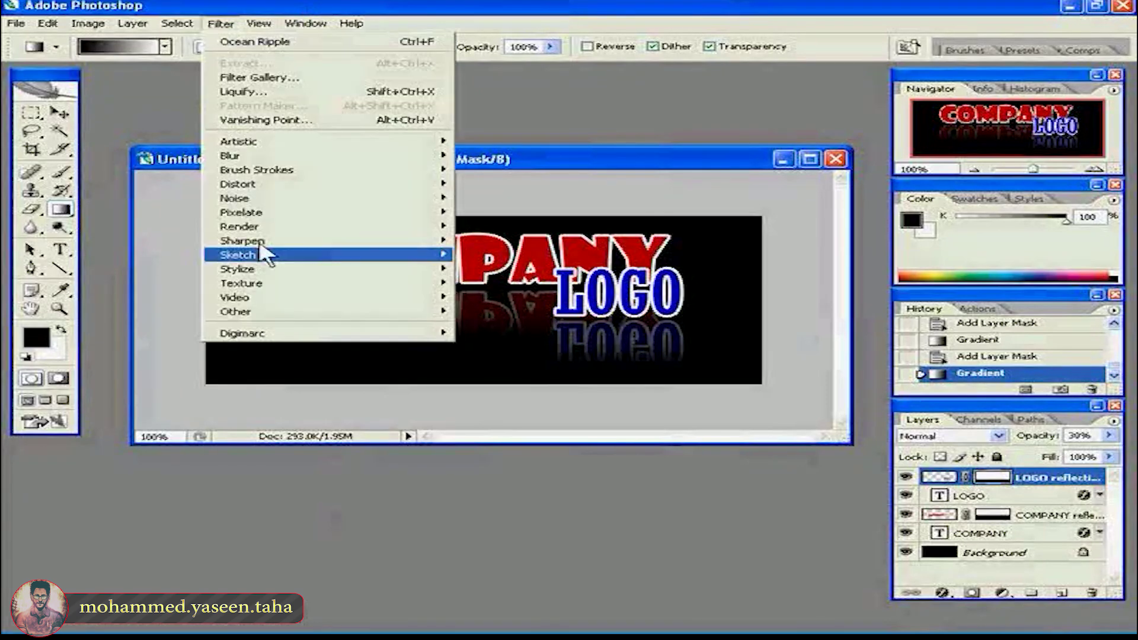
mouse_move(255, 184)
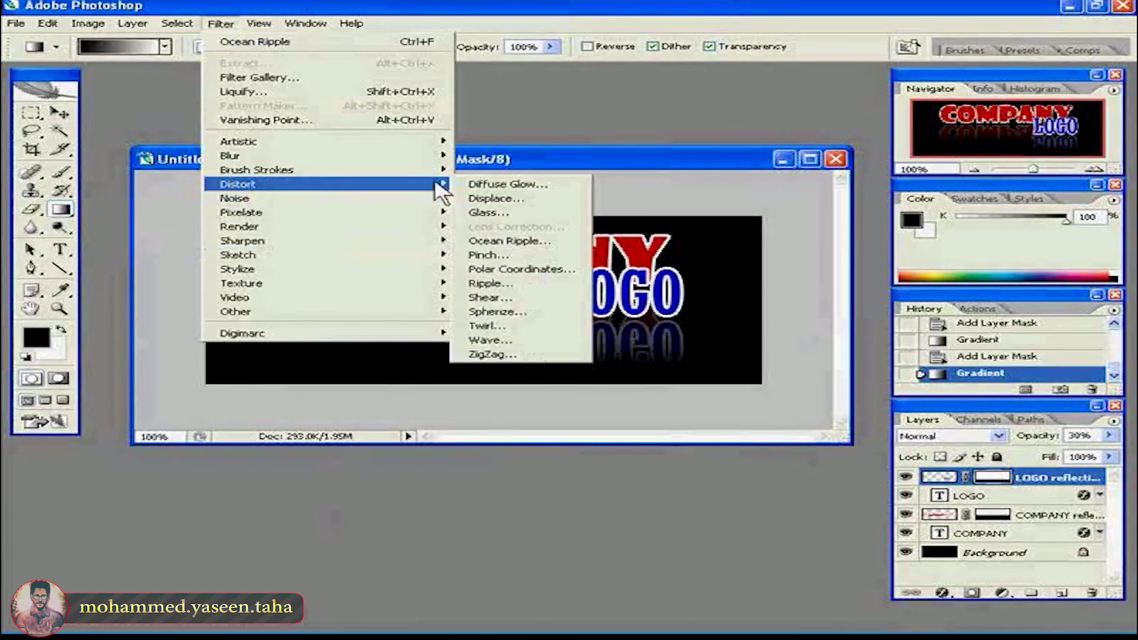
left_click(492, 283)
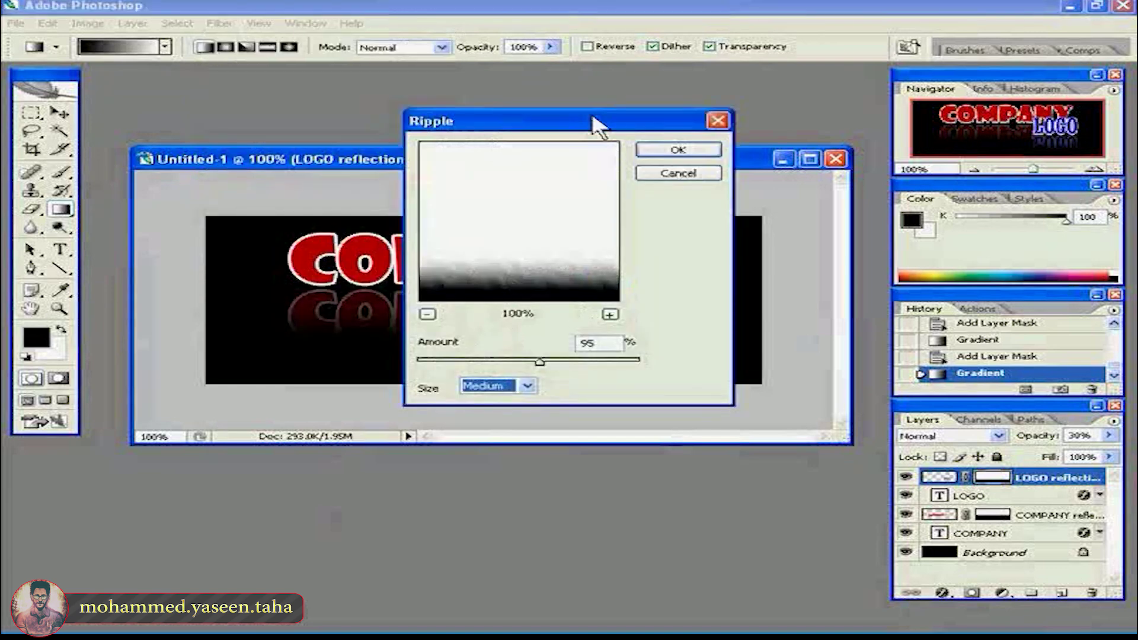
left_click_drag(597, 122, 648, 119)
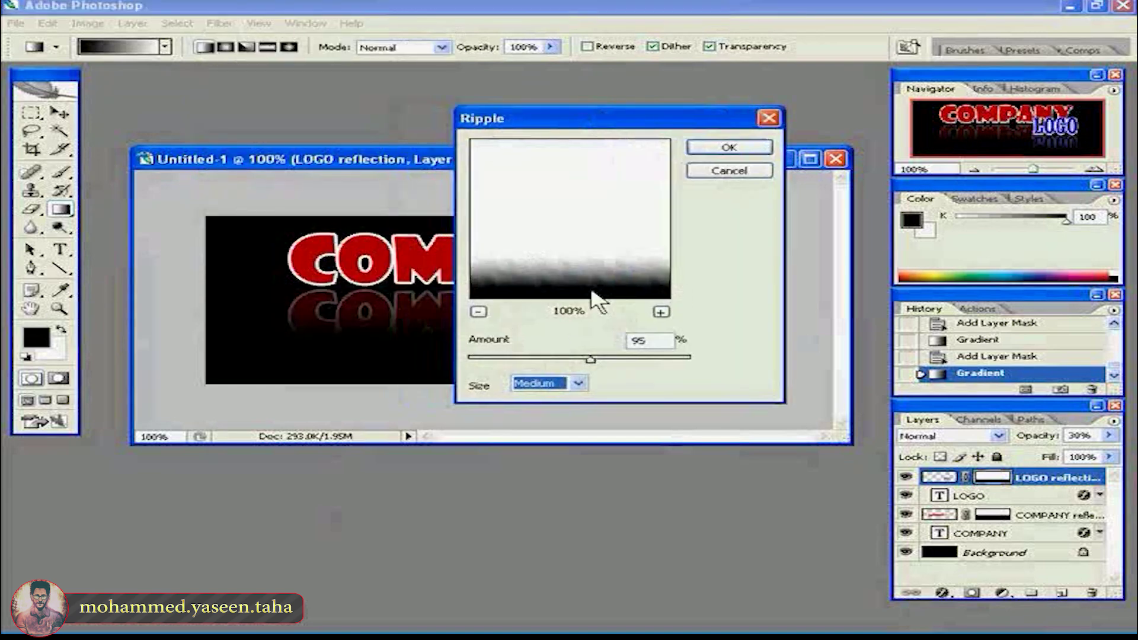
left_click_drag(568, 123, 821, 189)
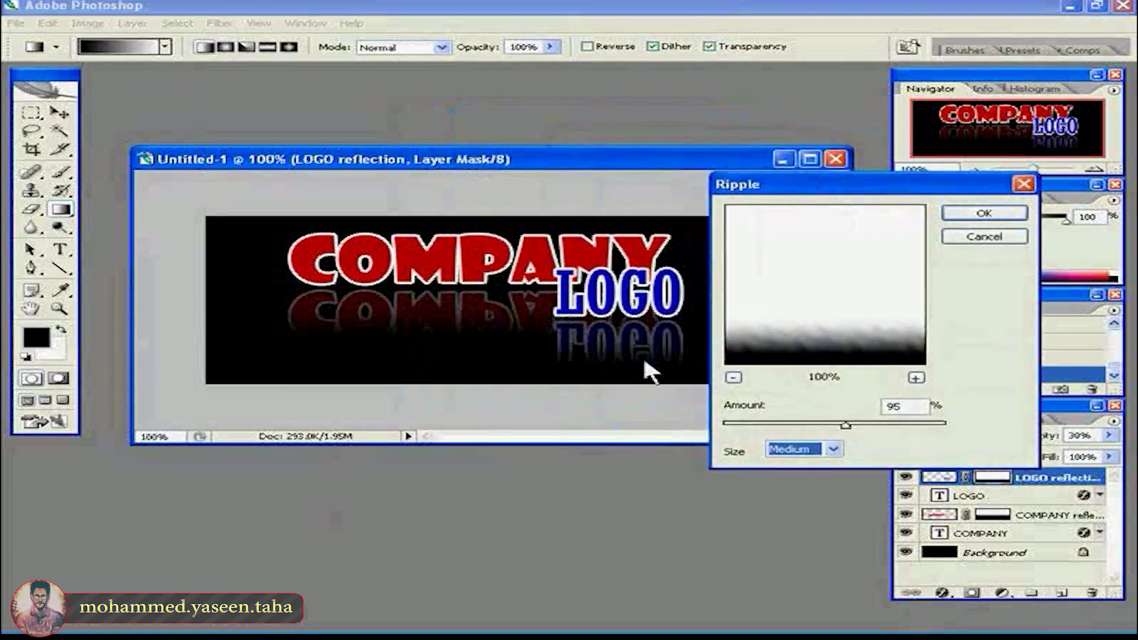
left_click_drag(863, 196, 668, 170)
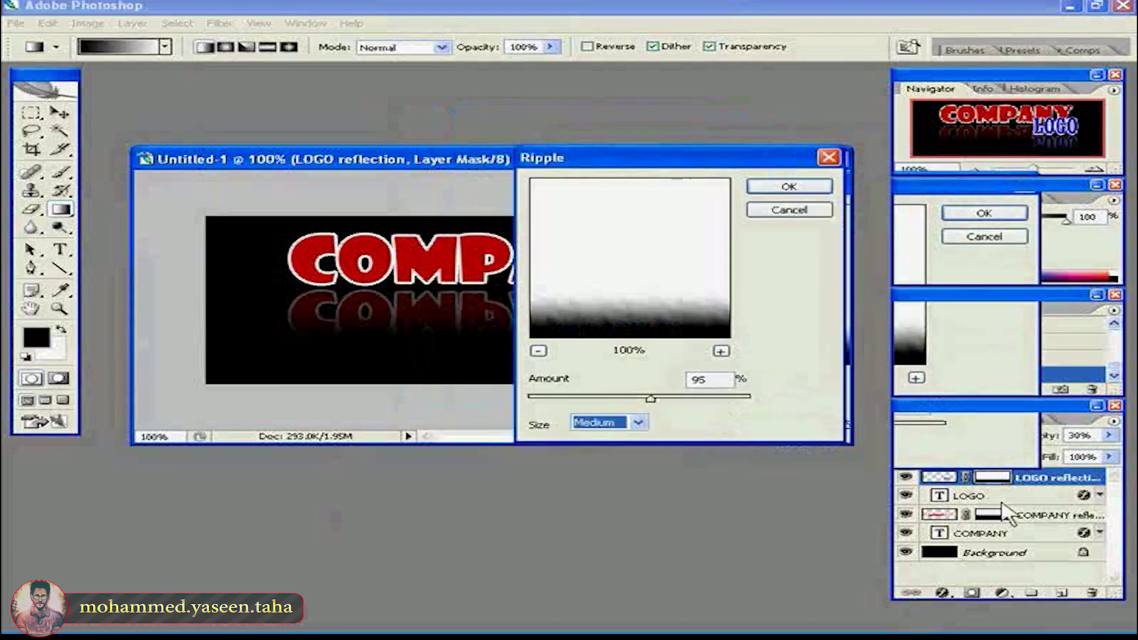
left_click(779, 211)
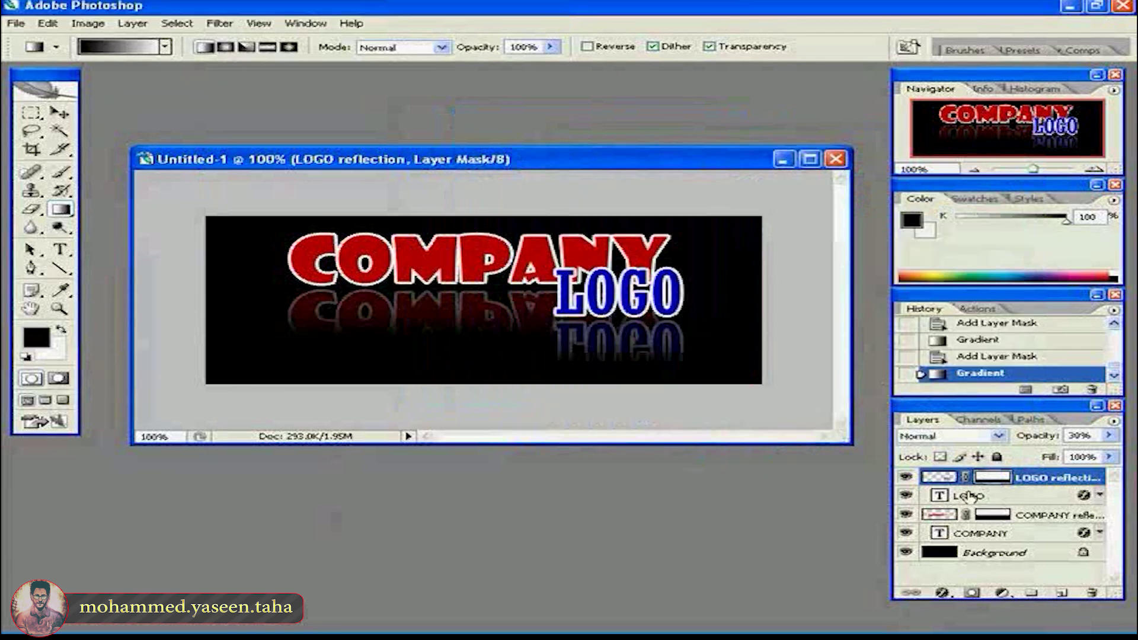
Apply the layer masks of the LOGO reflection and COMPANY reflection layers permanently.
right_click(1003, 487)
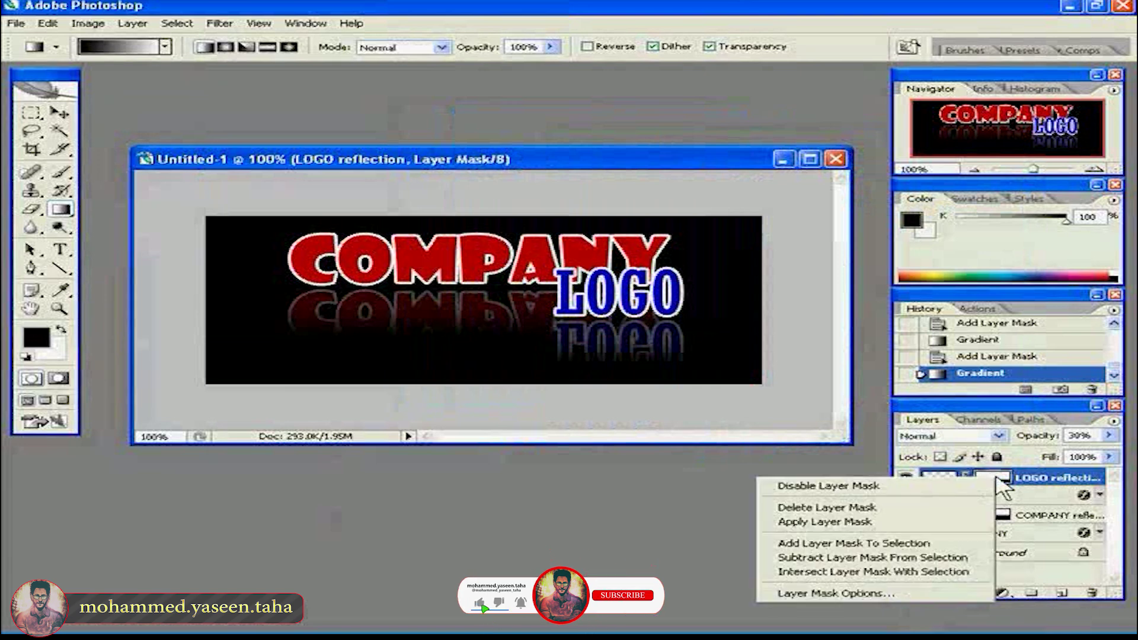
left_click(807, 525)
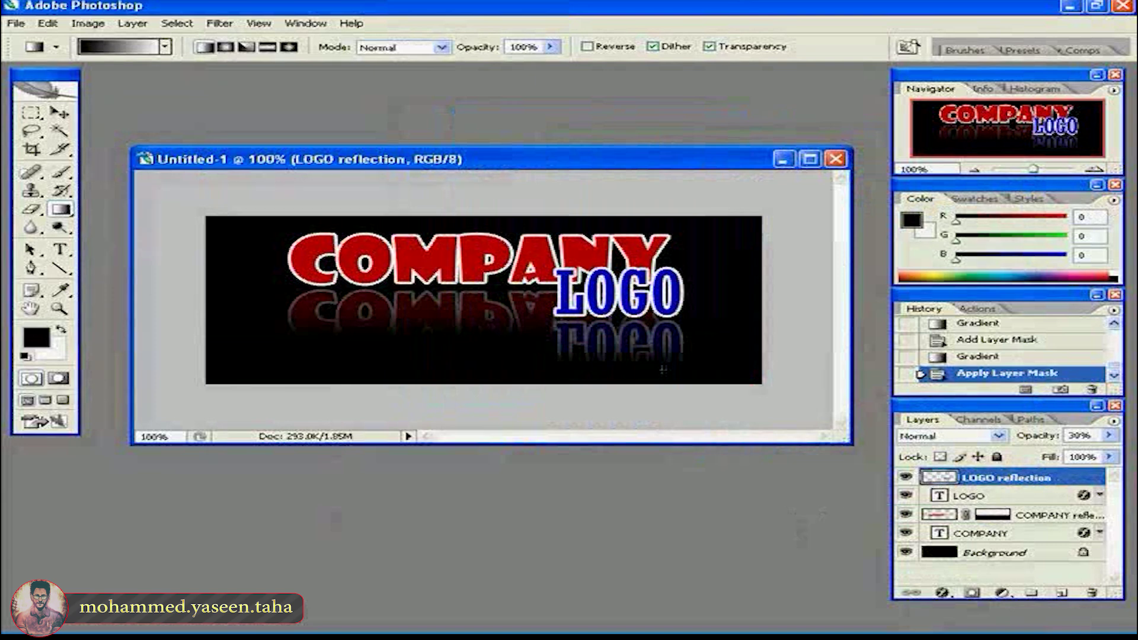
right_click(994, 516)
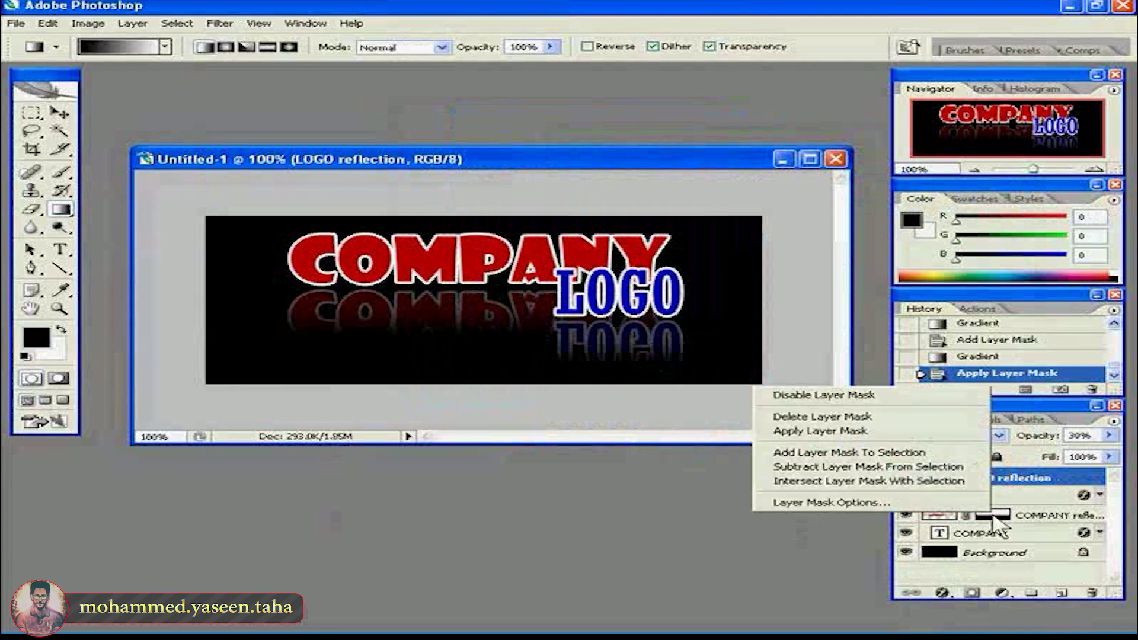
left_click(811, 432)
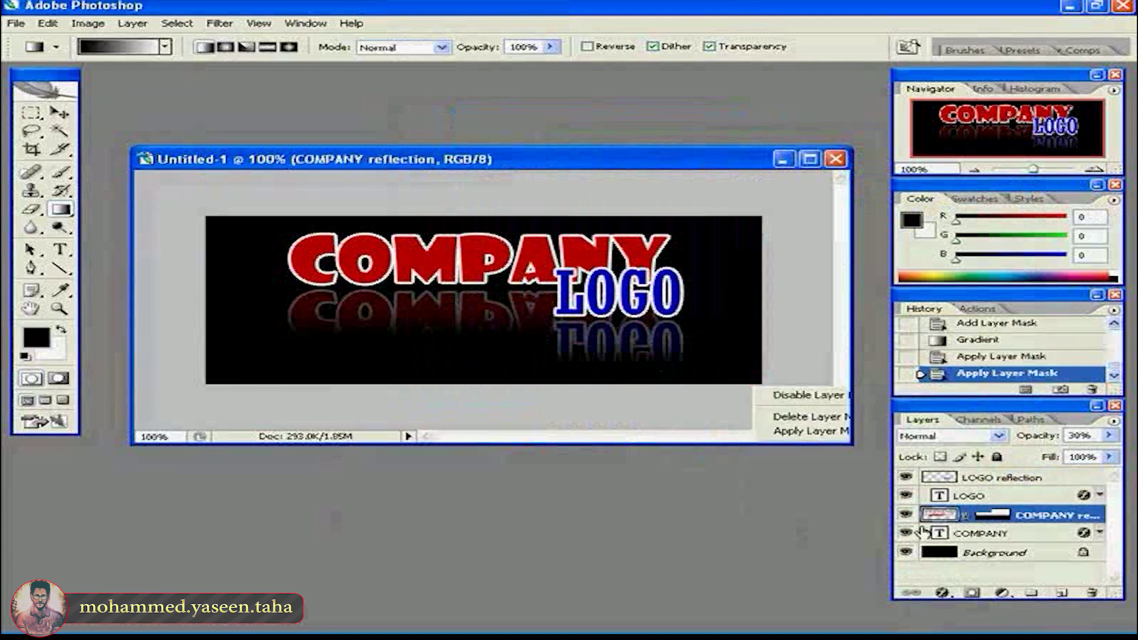
Apply a Ripple distortion with an amount of 146% and Medium size to the LOGO reflection layer.
left_click(937, 479)
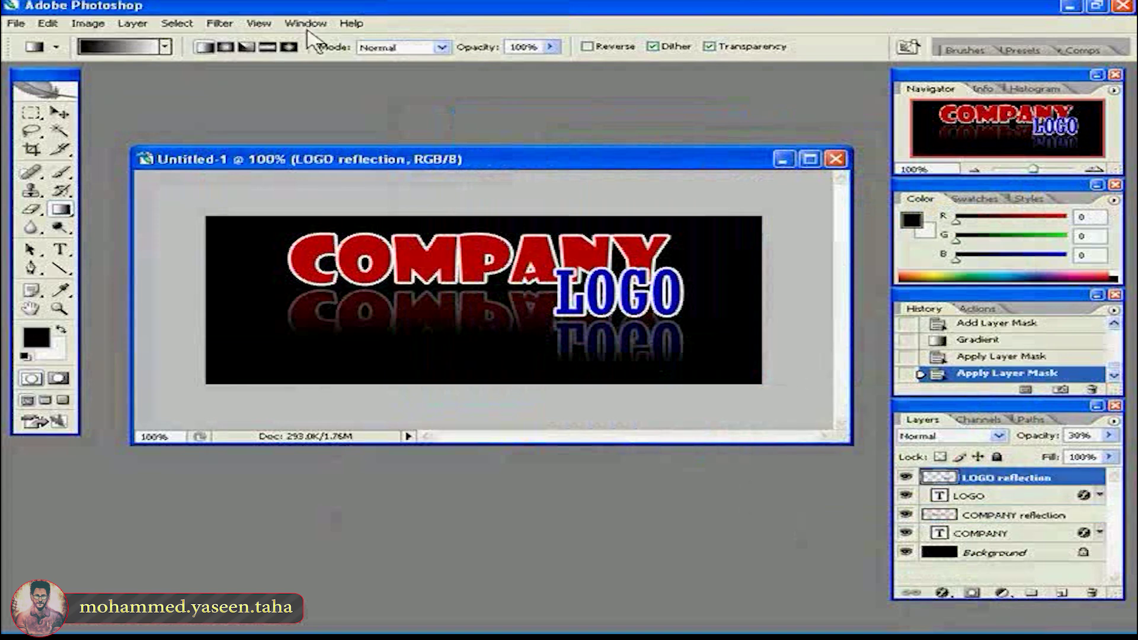
left_click(220, 23)
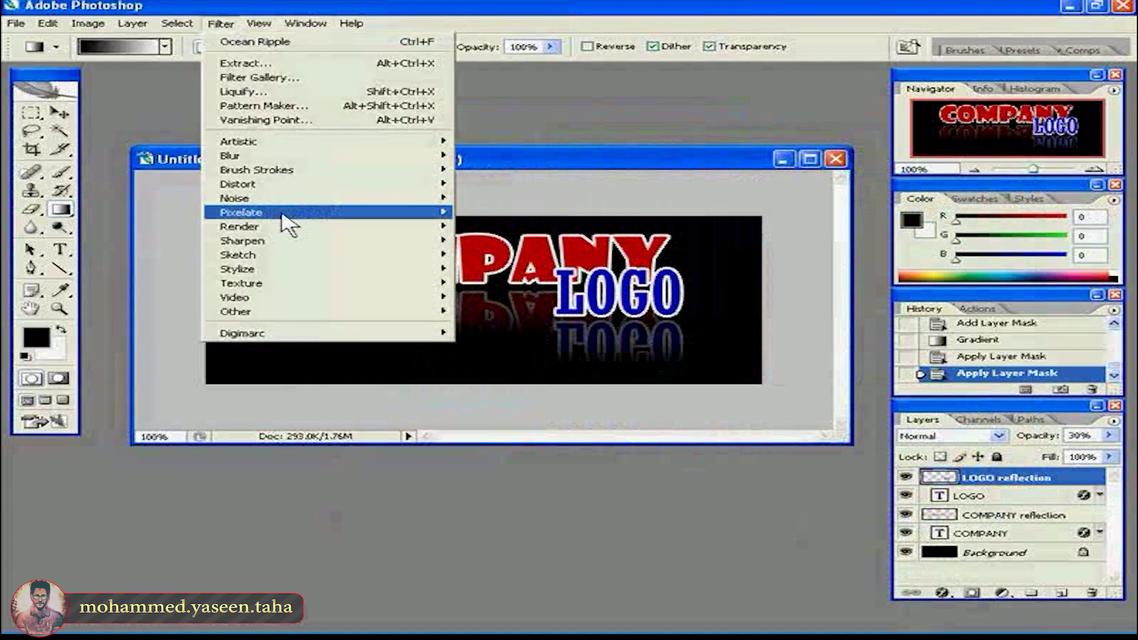
mouse_move(409, 184)
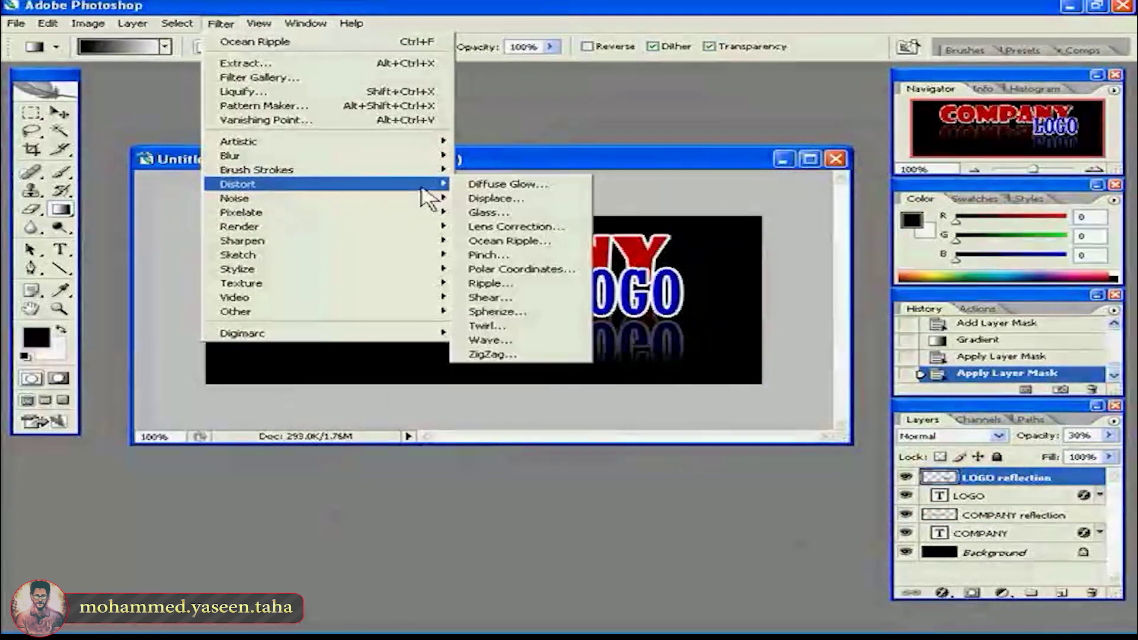
left_click(501, 286)
left_click_drag(528, 154, 465, 257)
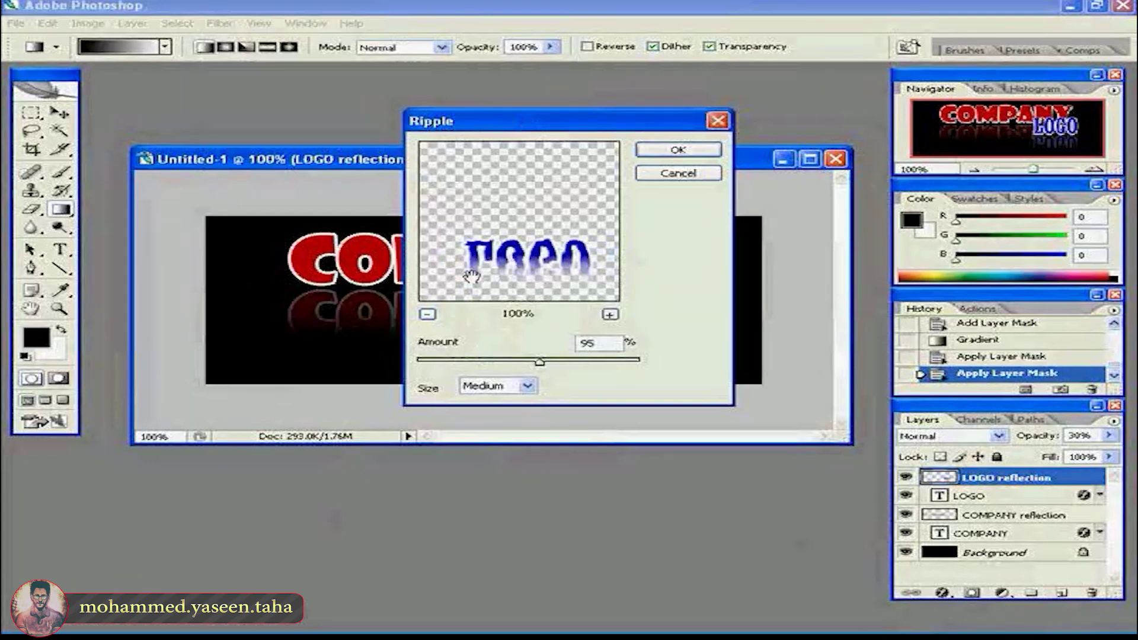
left_click_drag(540, 363, 547, 362)
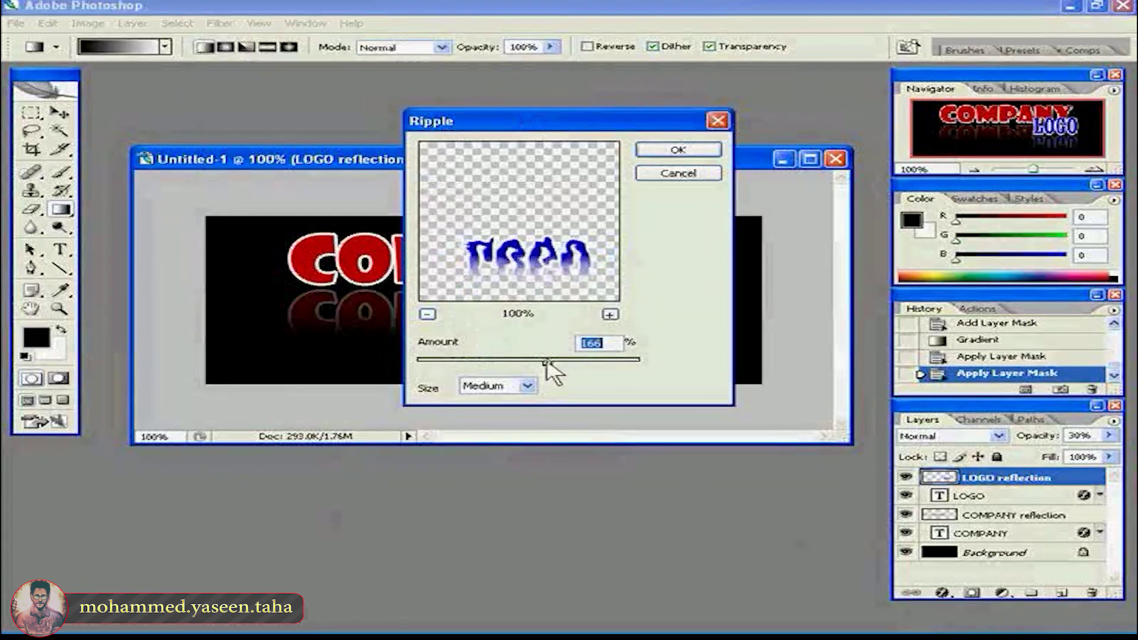
left_click(581, 362)
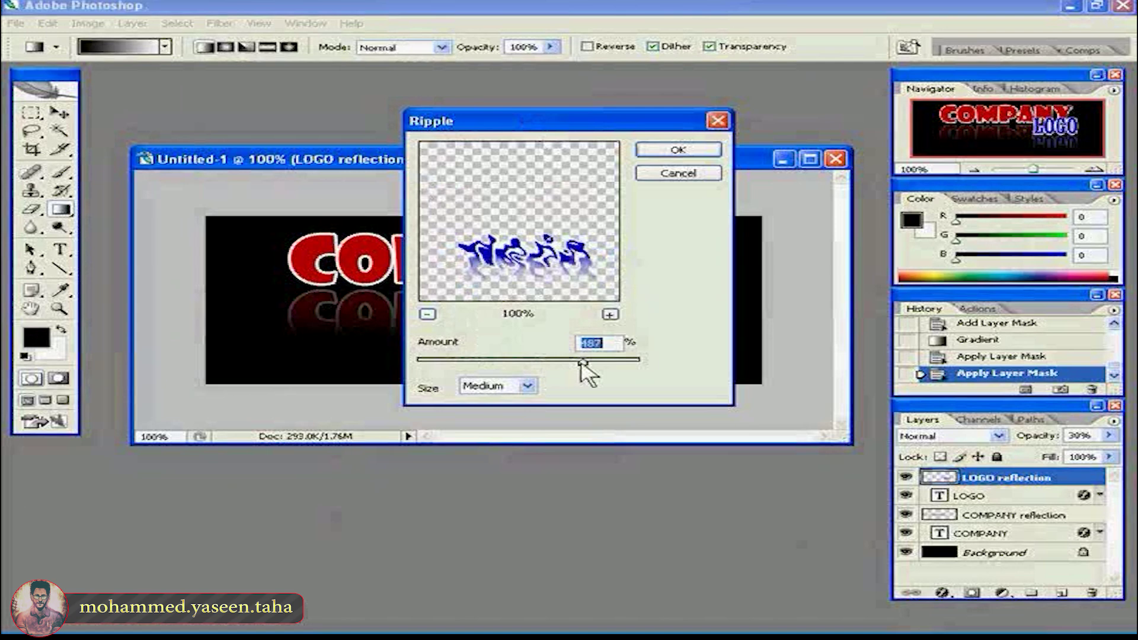
left_click(619, 363)
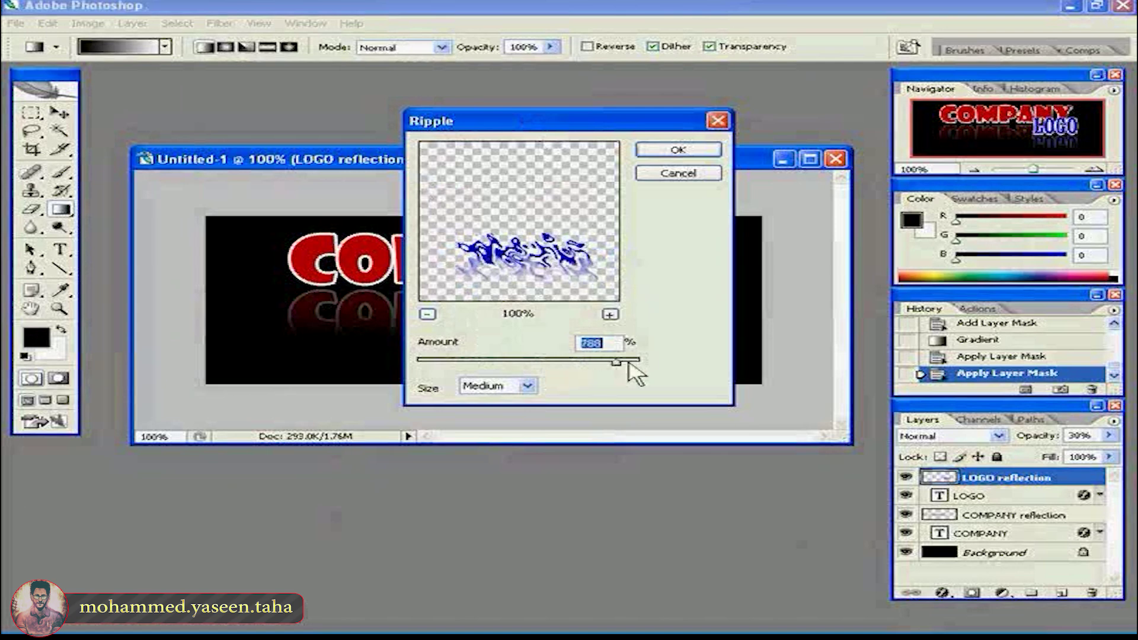
left_click_drag(620, 362, 626, 362)
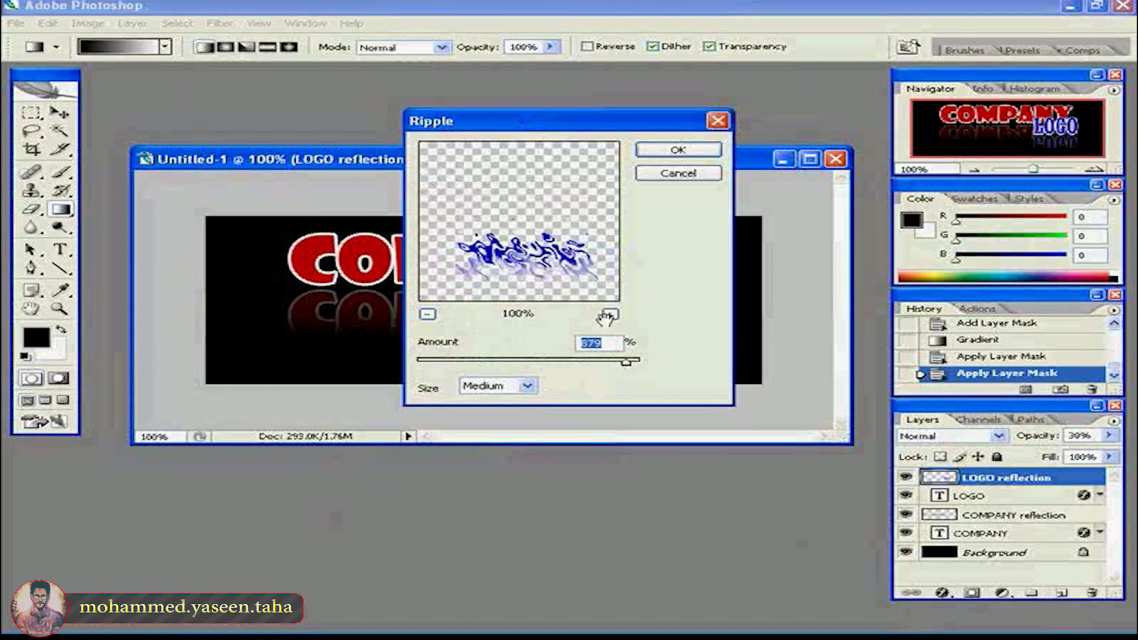
left_click_drag(509, 122, 793, 172)
left_click(831, 405)
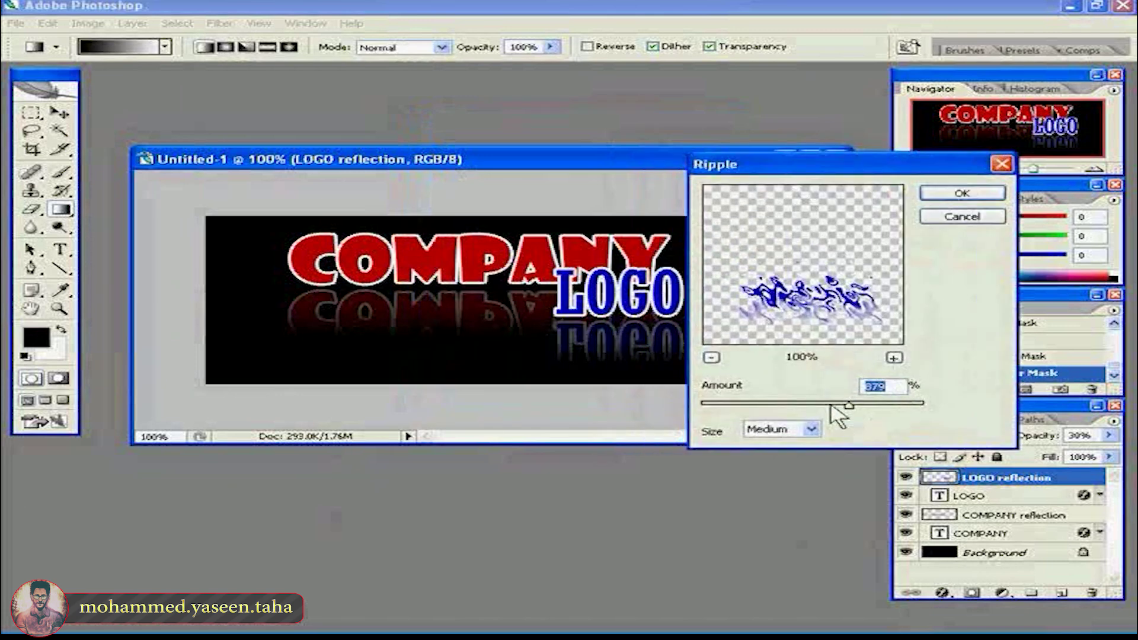
left_click_drag(830, 409, 830, 407)
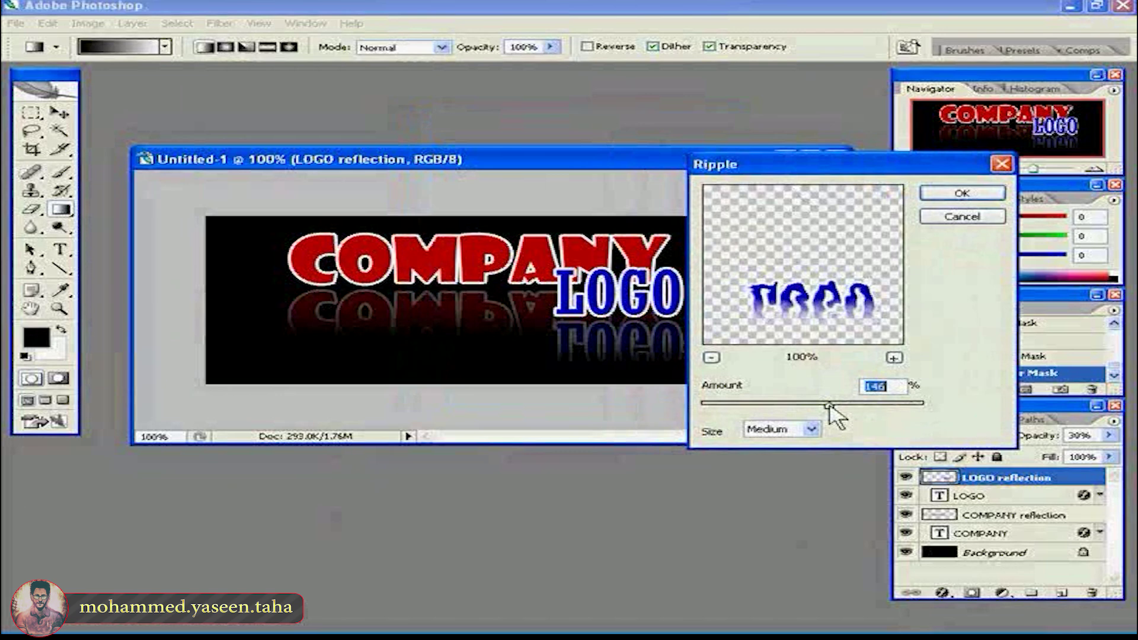
left_click(962, 193)
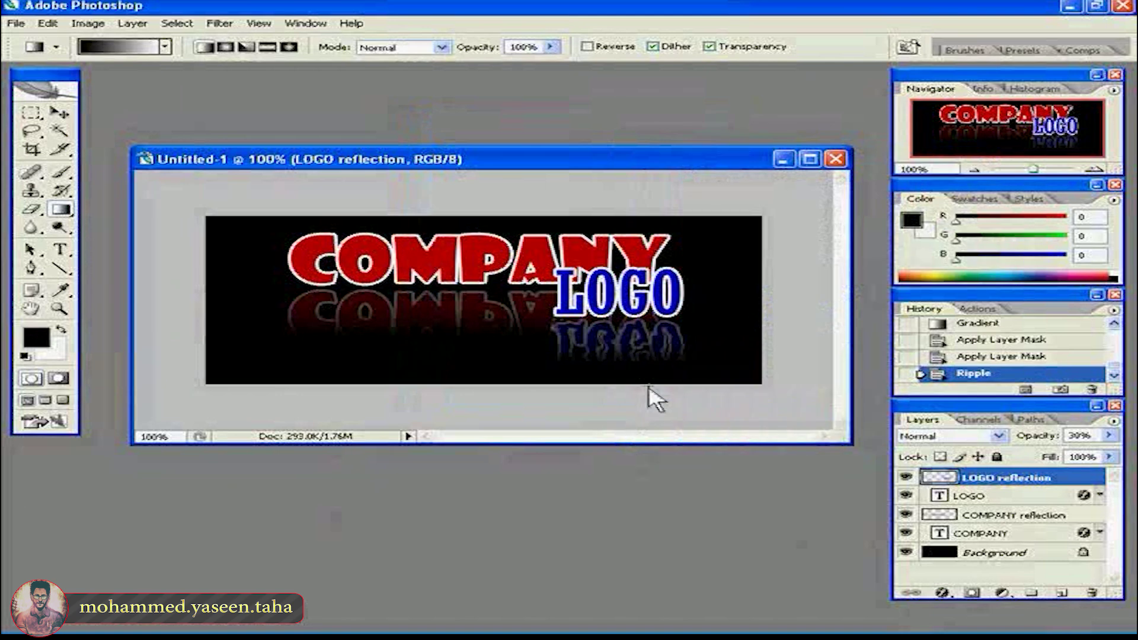
Repeat the same Ripple distortion on the COMPANY reflection layer, and undo the Ripple on both reflection layers.
left_click(943, 516)
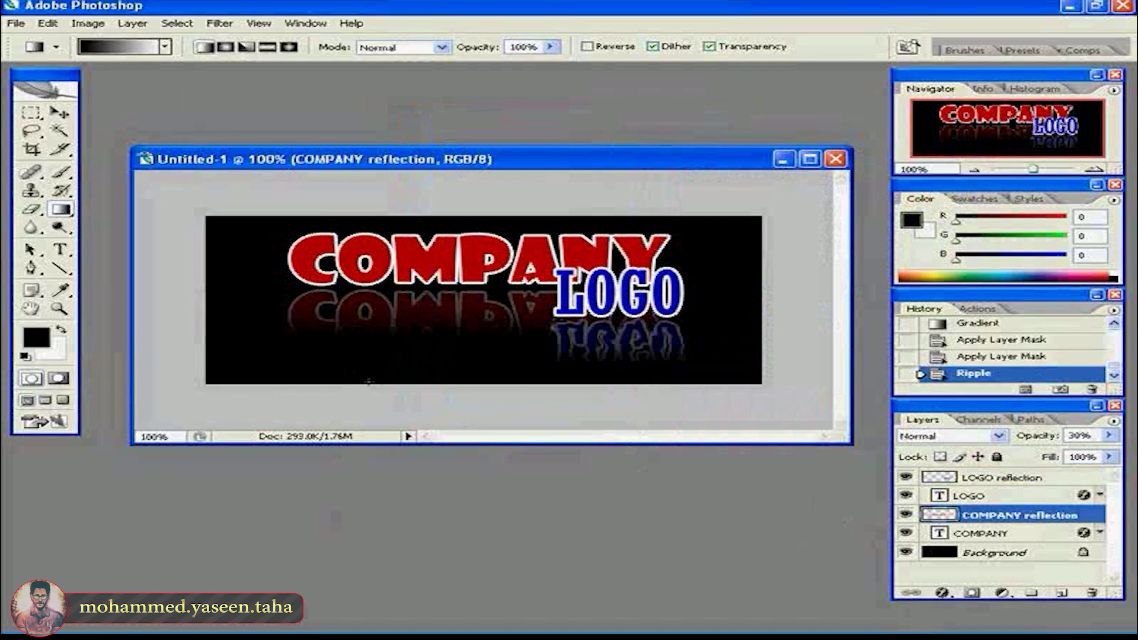
key("ctrl+f")
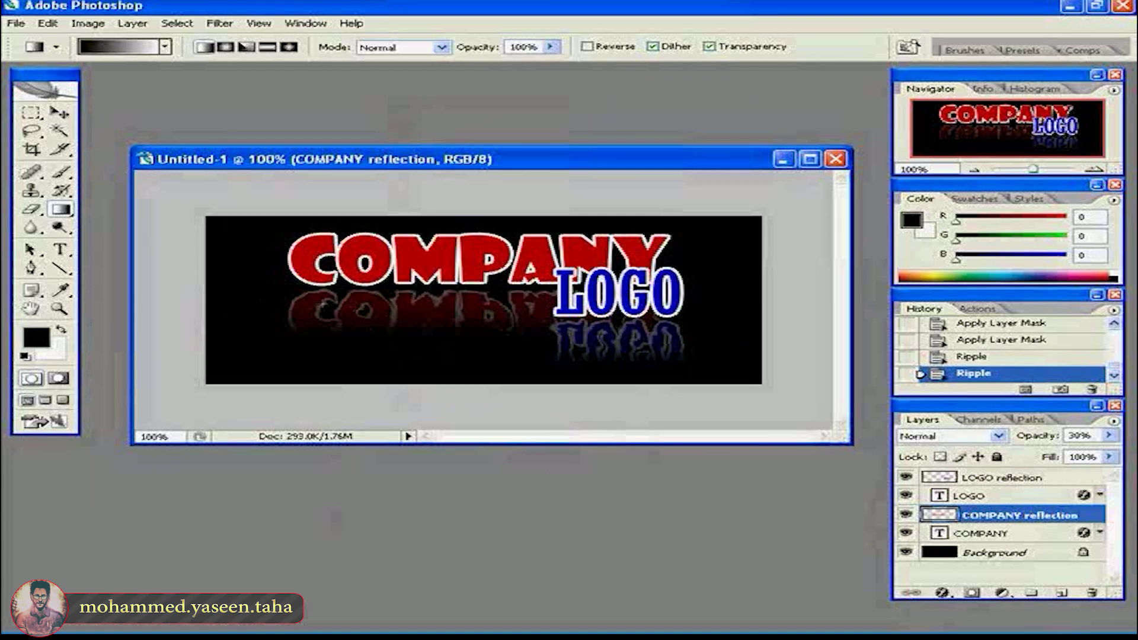
key("ctrl+alt+z")
key("ctrl+alt+z")
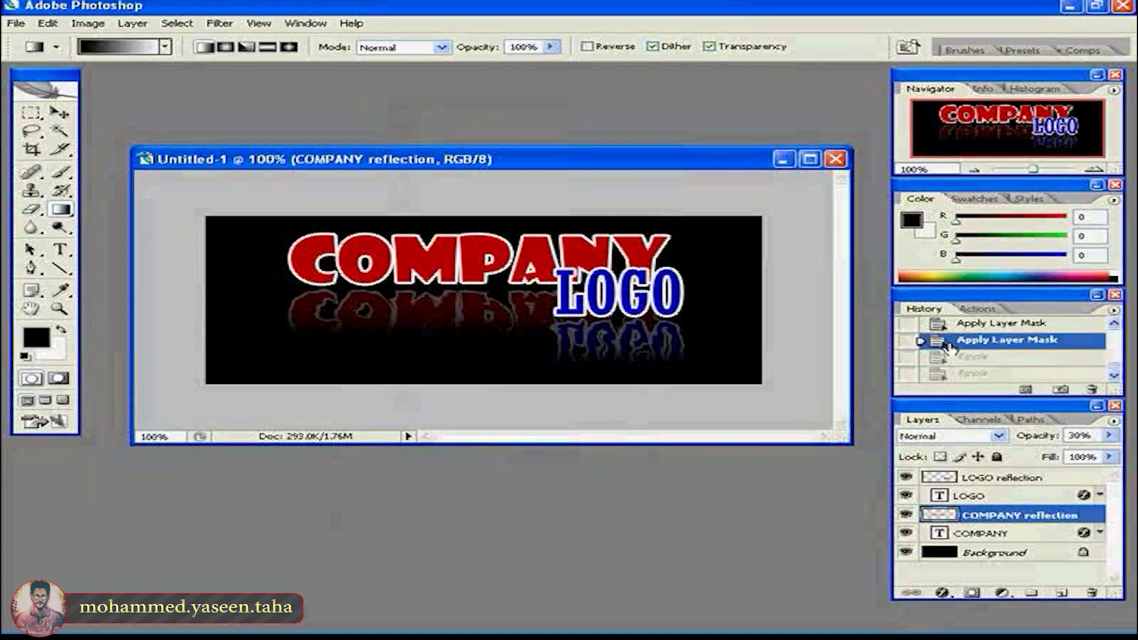